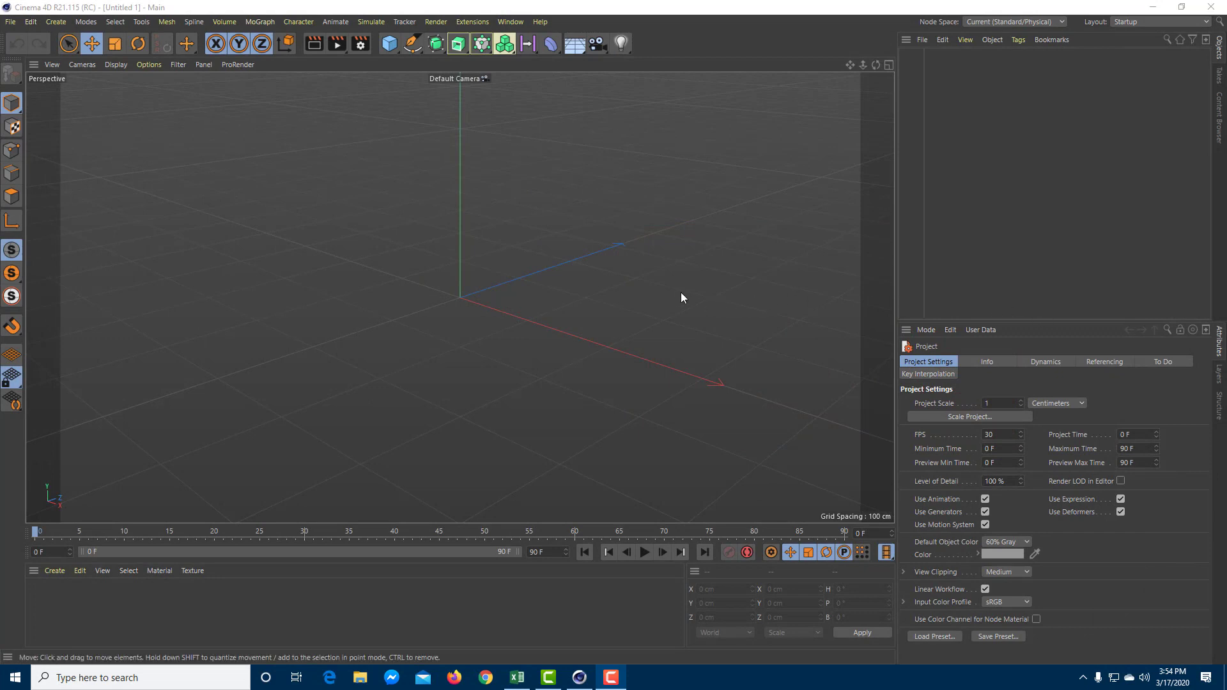
# Add a Floor object to the scene.
pyautogui.moveTo(665, 263)
pyautogui.keyDown('alt'); pyautogui.mouseDown()
pyautogui.moveTo(665, 289)
pyautogui.moveTo(670, 256)
pyautogui.mouseUp(); pyautogui.keyUp('alt')
pyautogui.keyDown('alt'); pyautogui.moveTo(669, 255); pyautogui.dragTo(671, 269, button='middle'); pyautogui.keyUp('alt')
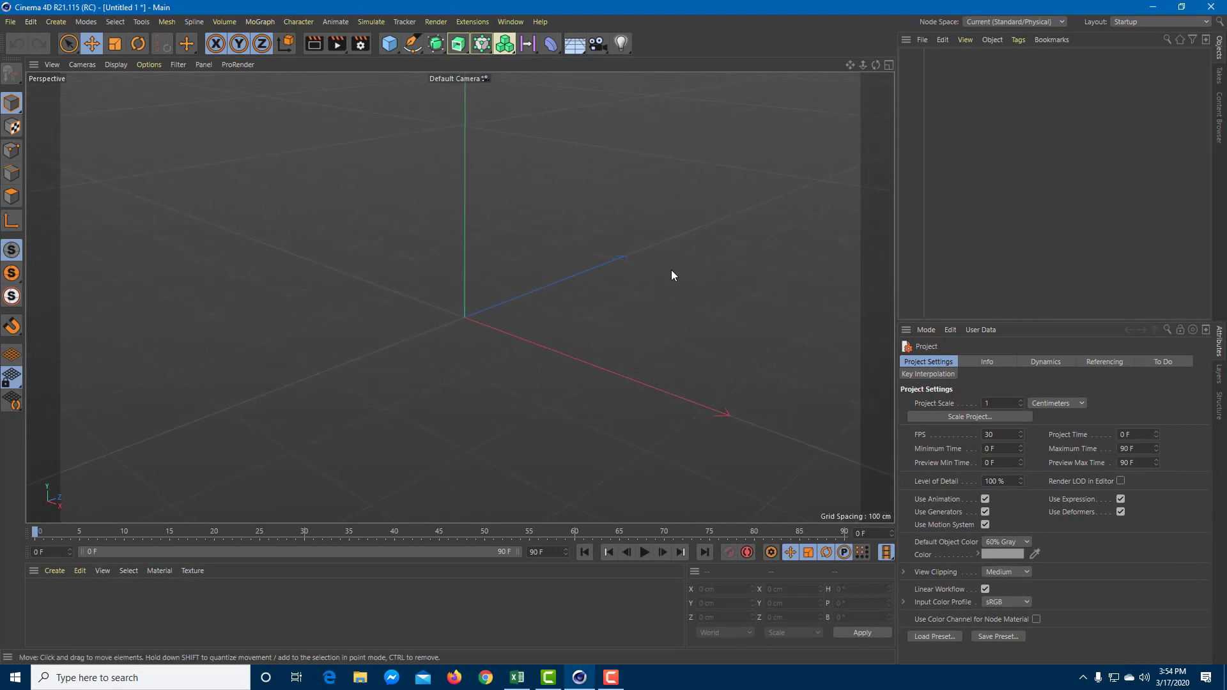
pyautogui.click(577, 47)
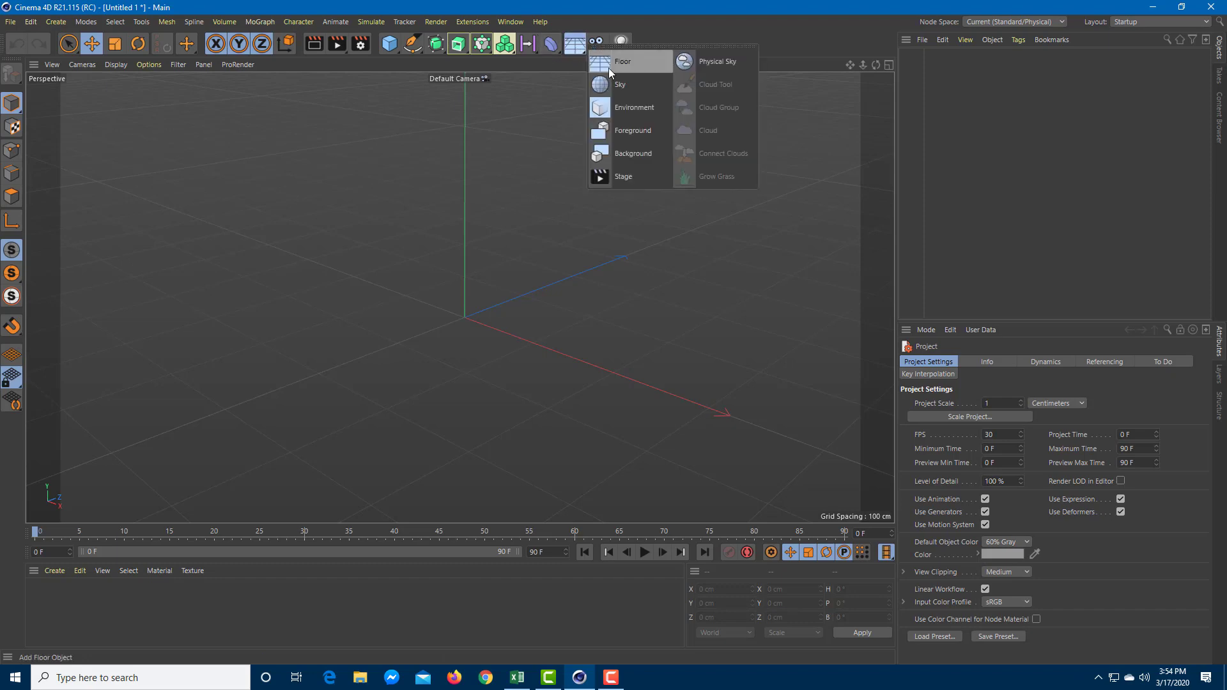
pyautogui.click(608, 64)
pyautogui.scroll(-6, 569, 216)
pyautogui.keyDown('alt'); pyautogui.moveTo(567, 216); pyautogui.dragTo(442, 284, button='middle'); pyautogui.keyUp('alt')
# Assign a Collider Body simulation tag to the floor.
pyautogui.rightClick(926, 49)
pyautogui.click(924, 56)
pyautogui.rightClick(924, 57)
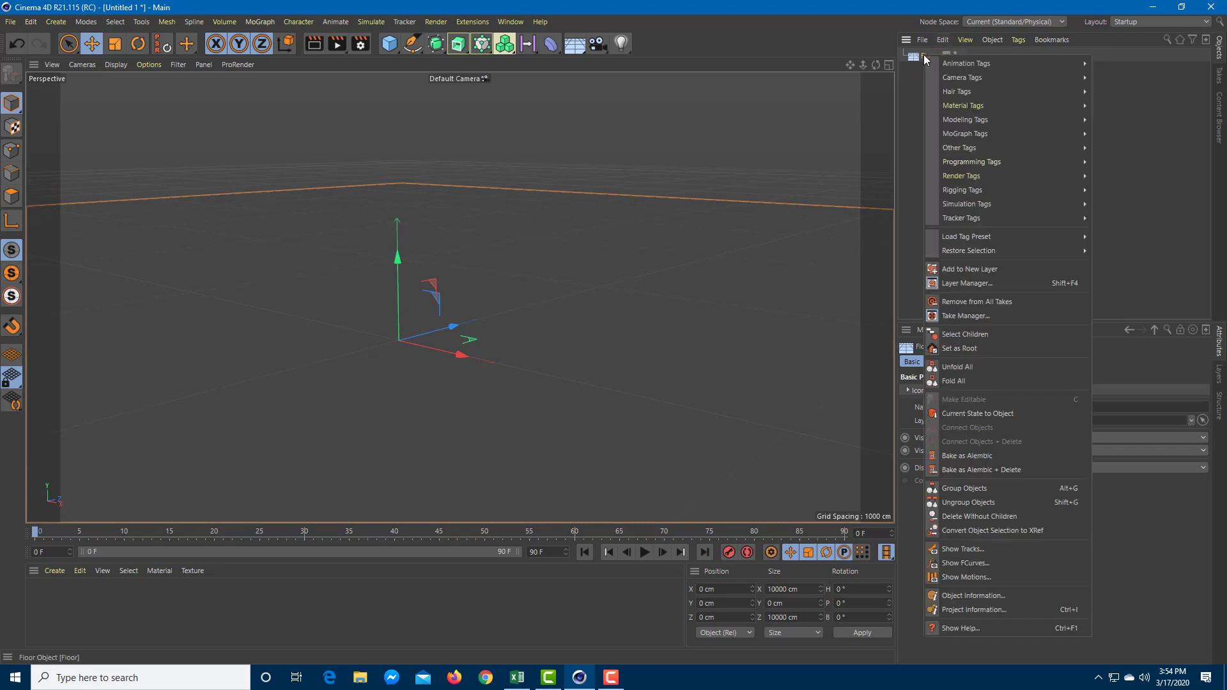
pyautogui.moveTo(1022, 202)
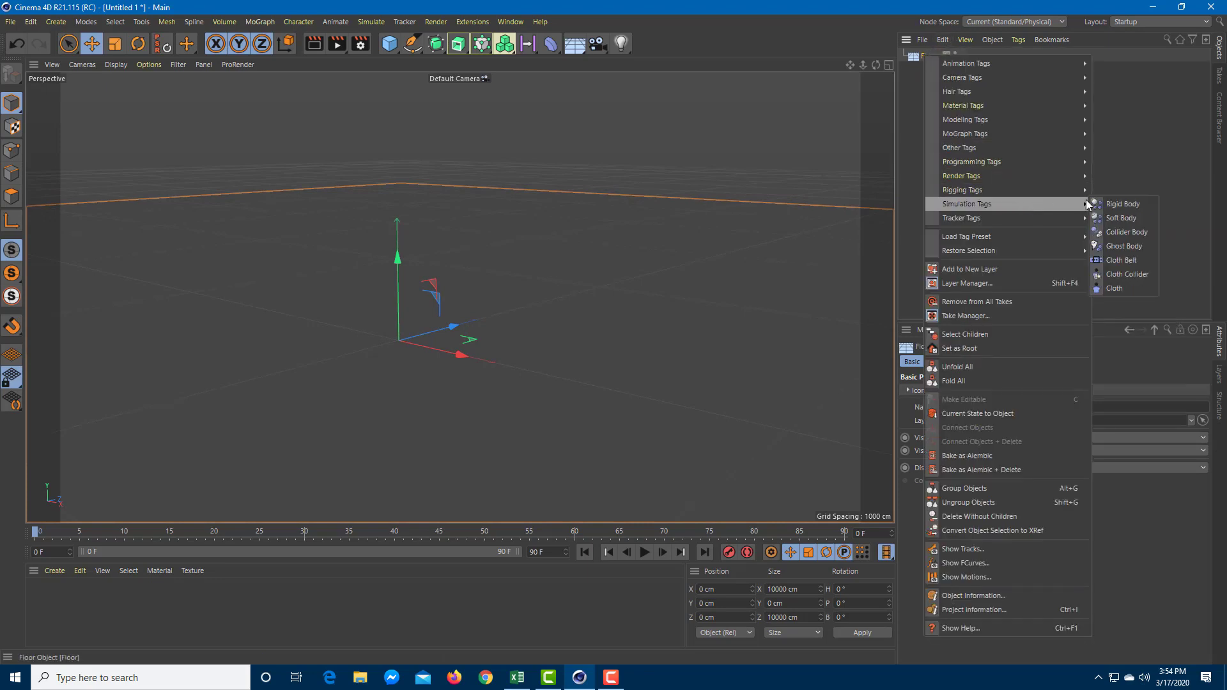
pyautogui.click(1138, 233)
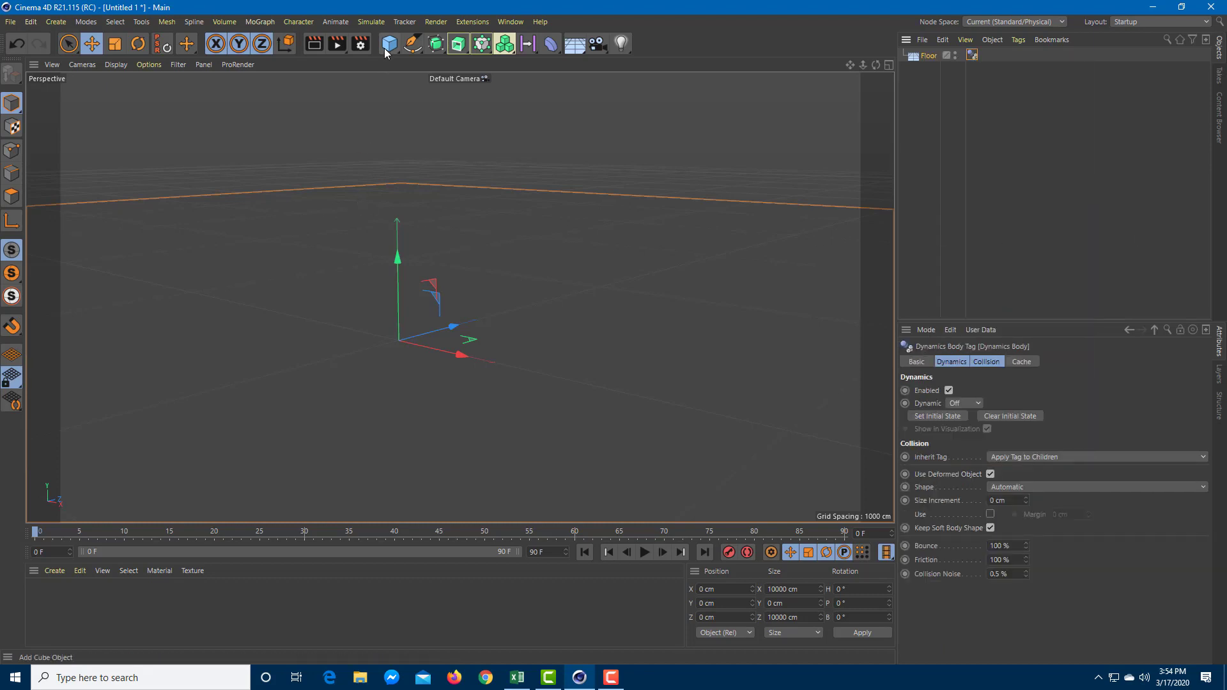
# Add a cube raised to about 221 cm in Y and make it editable.
pyautogui.moveTo(384, 47); pyautogui.dragTo(511, 66)
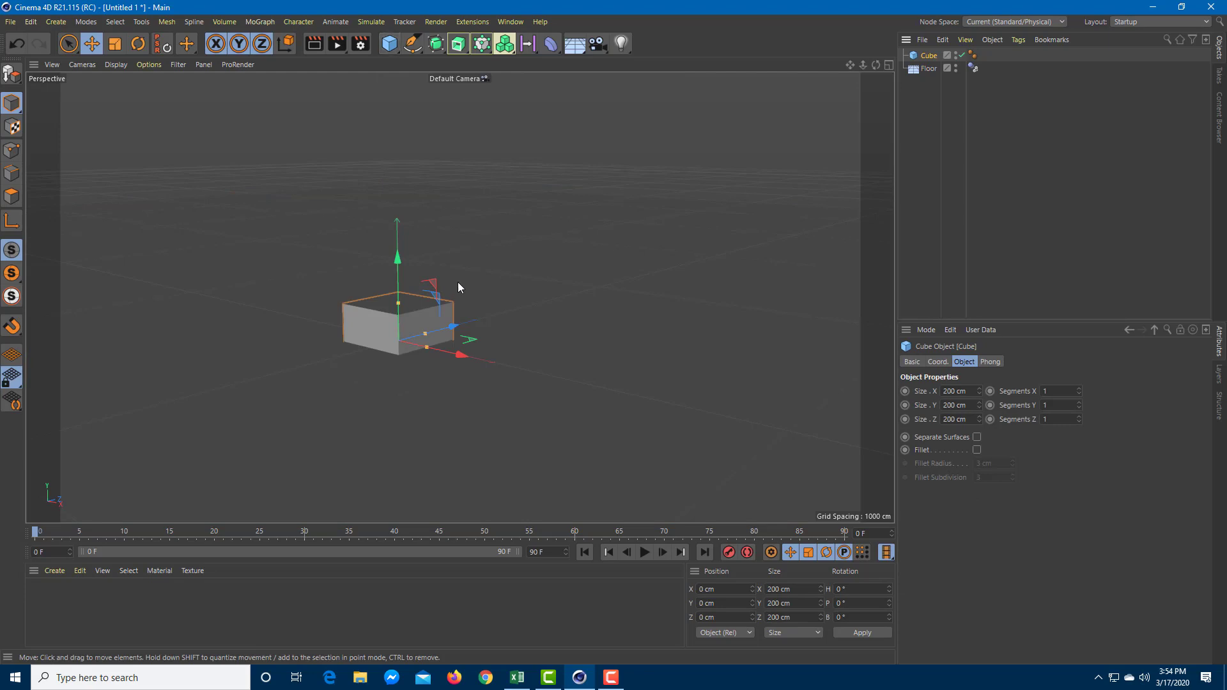
pyautogui.moveTo(408, 266); pyautogui.dragTo(411, 182)
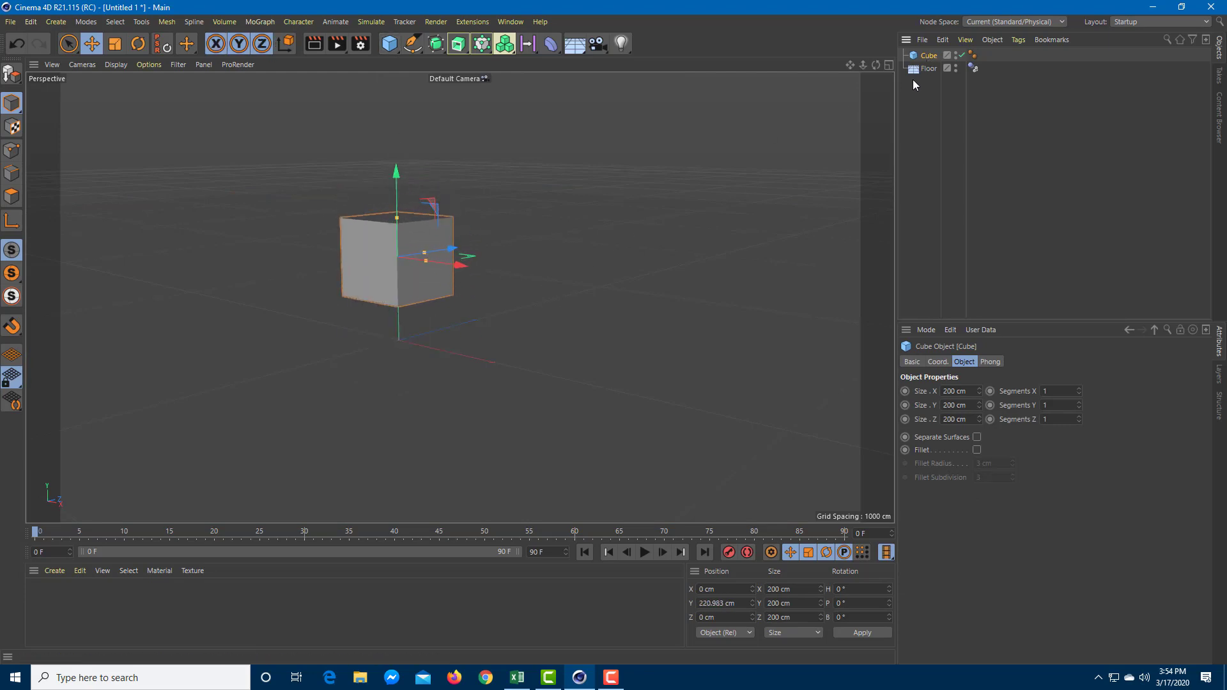
pyautogui.press('c')
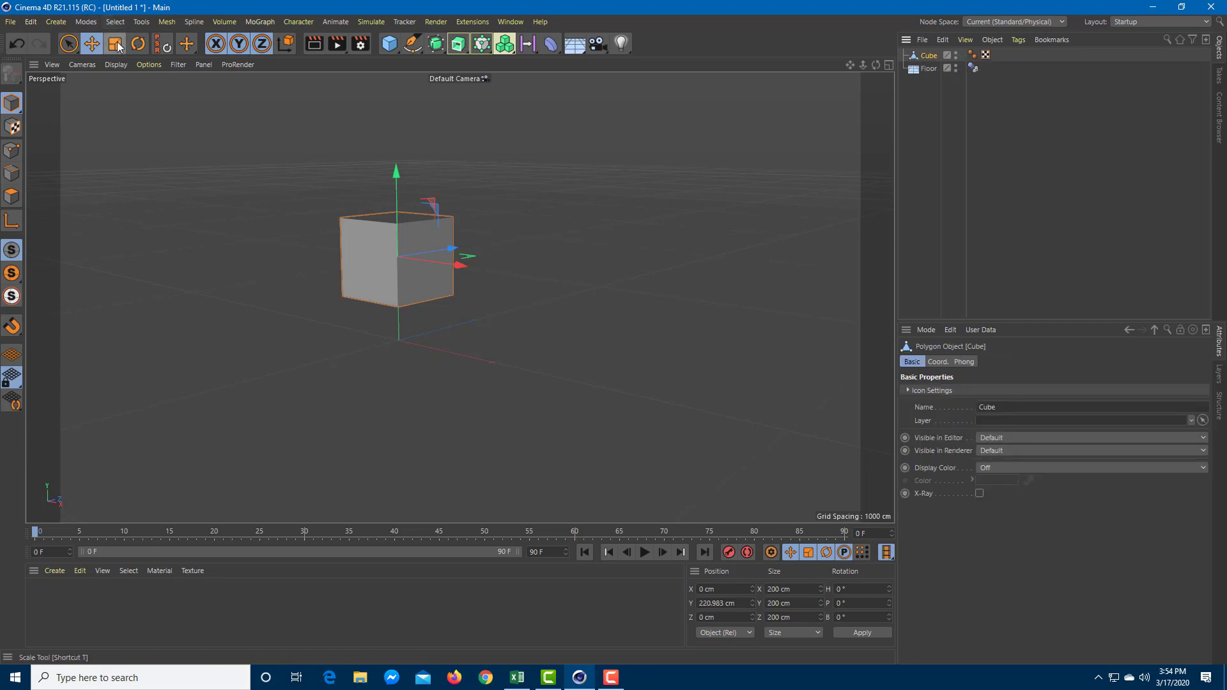
# Scale the cube into an upright domino about 50 cm thick and 399 cm high, and lower it to about 210 cm in Y.
pyautogui.moveTo(455, 268); pyautogui.dragTo(407, 256)
pyautogui.moveTo(396, 171); pyautogui.dragTo(409, 88)
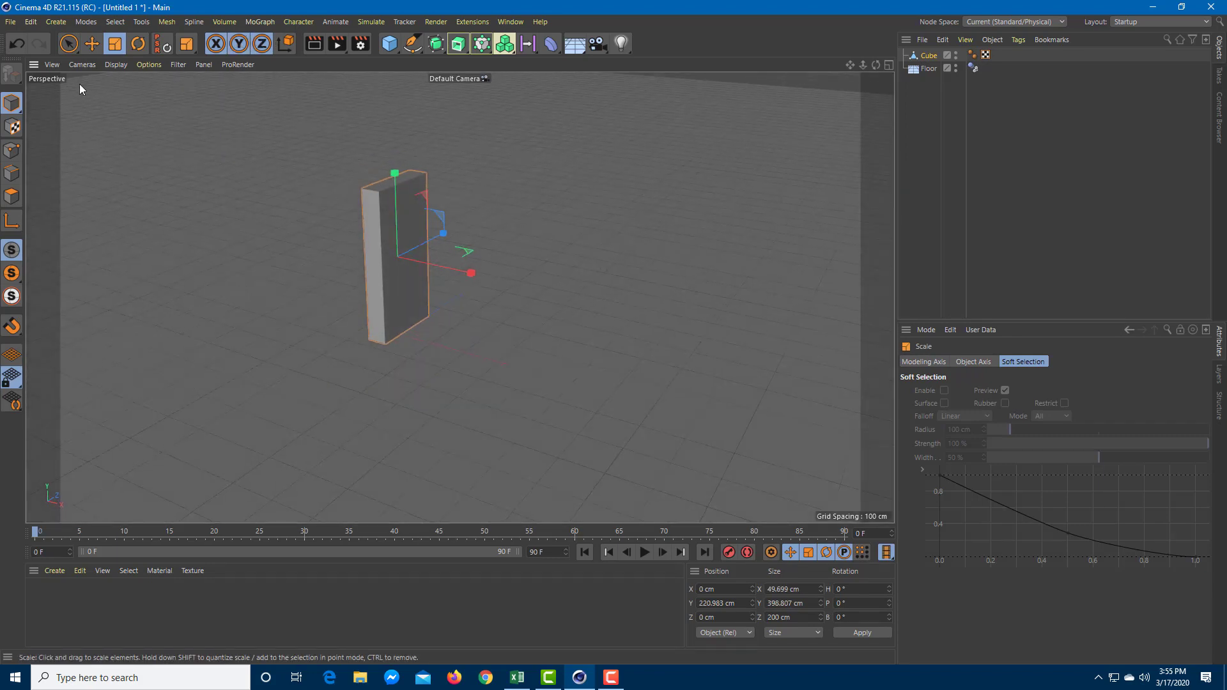
pyautogui.press('e')
pyautogui.keyDown('alt'); pyautogui.moveTo(152, 94); pyautogui.dragTo(591, 219); pyautogui.keyUp('alt')
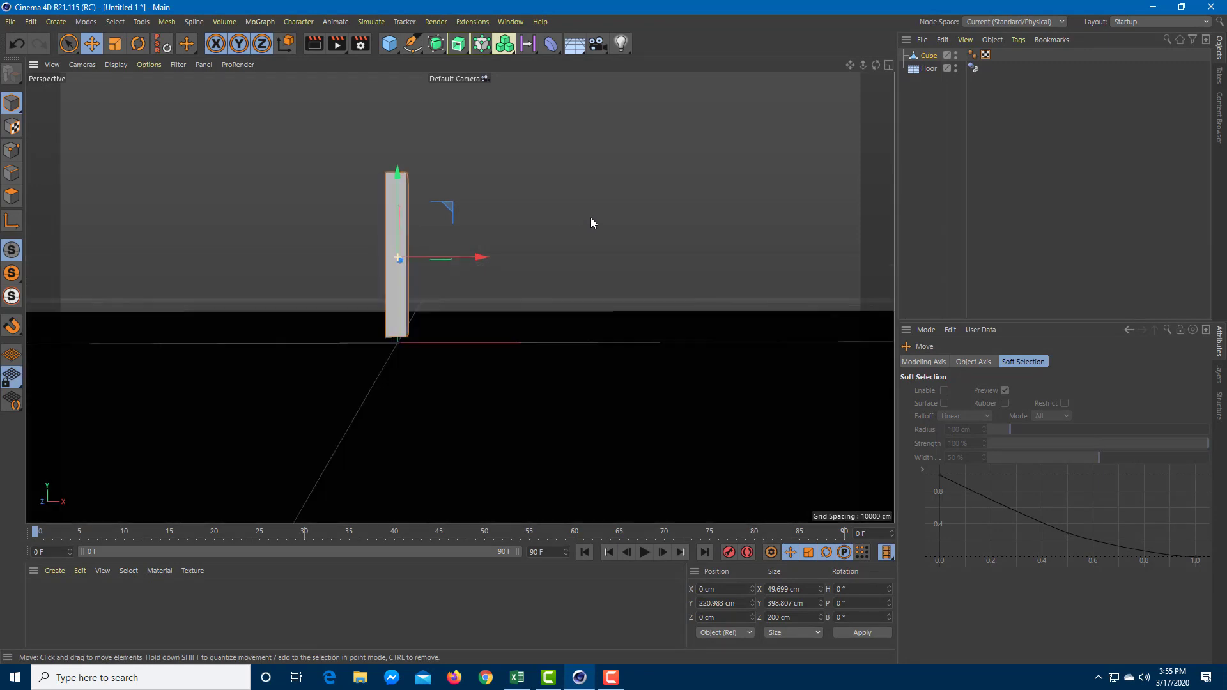
pyautogui.moveTo(397, 172); pyautogui.dragTo(518, 346)
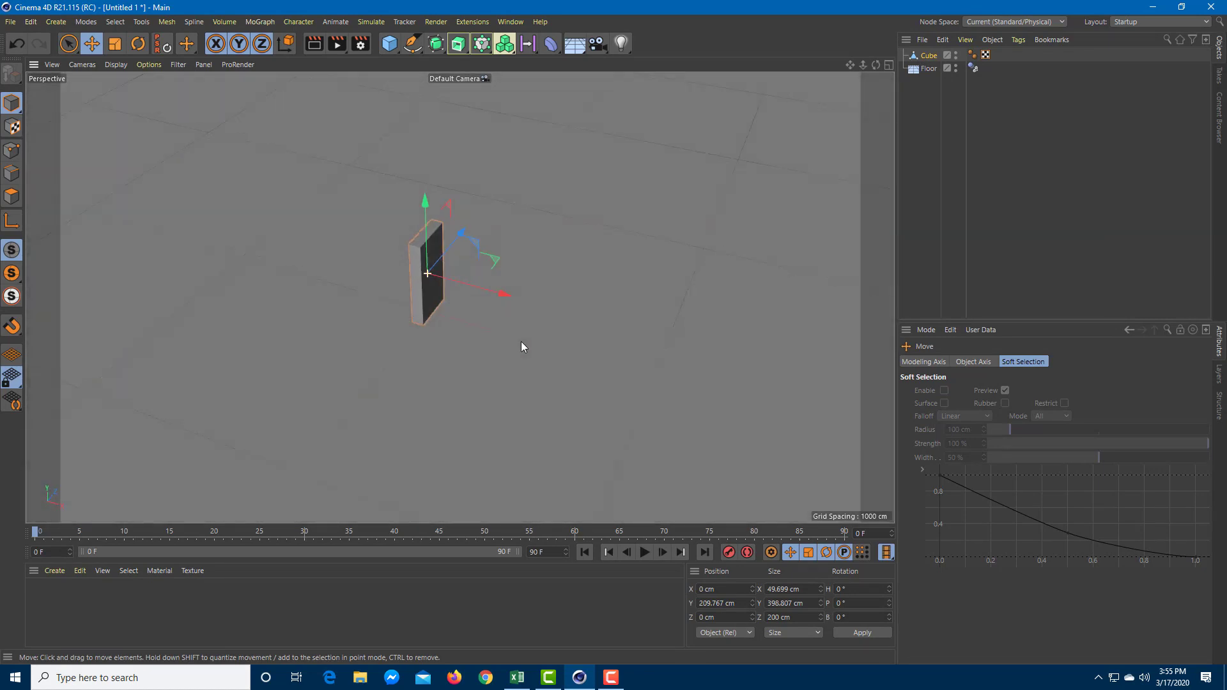
pyautogui.keyDown('ctrl'); pyautogui.moveTo(498, 285); pyautogui.dragTo(463, 277); pyautogui.keyUp('ctrl')
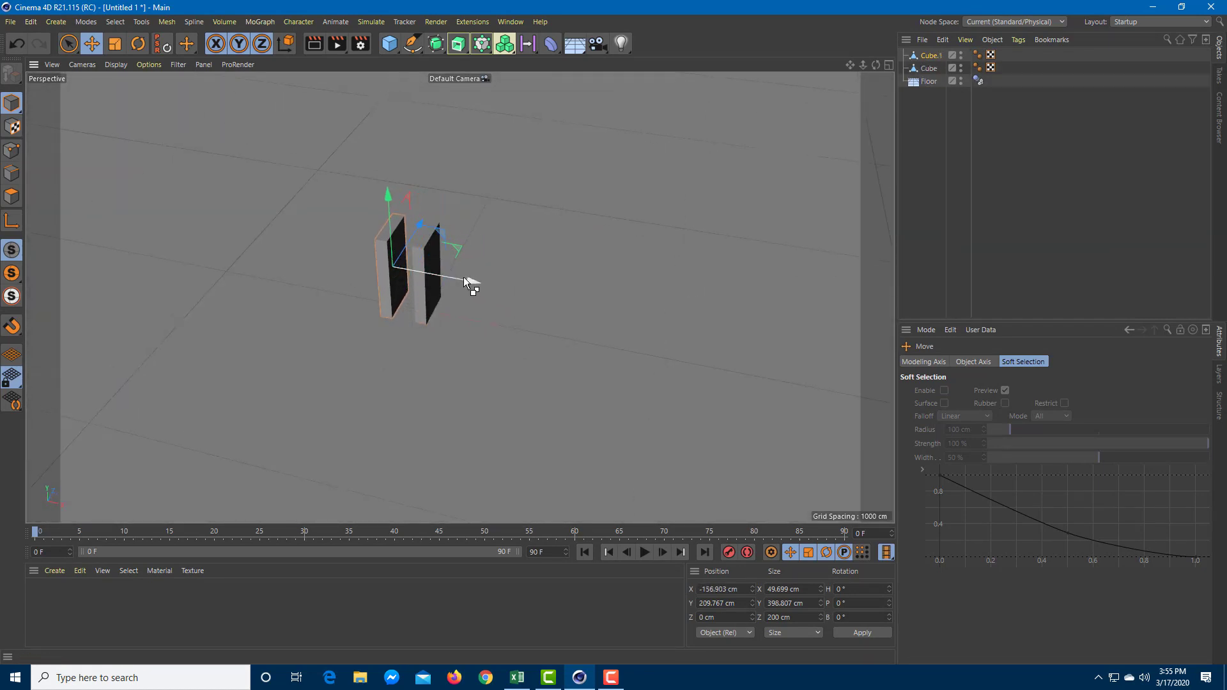
pyautogui.keyDown('shift'); pyautogui.click(927, 68); pyautogui.keyUp('shift')
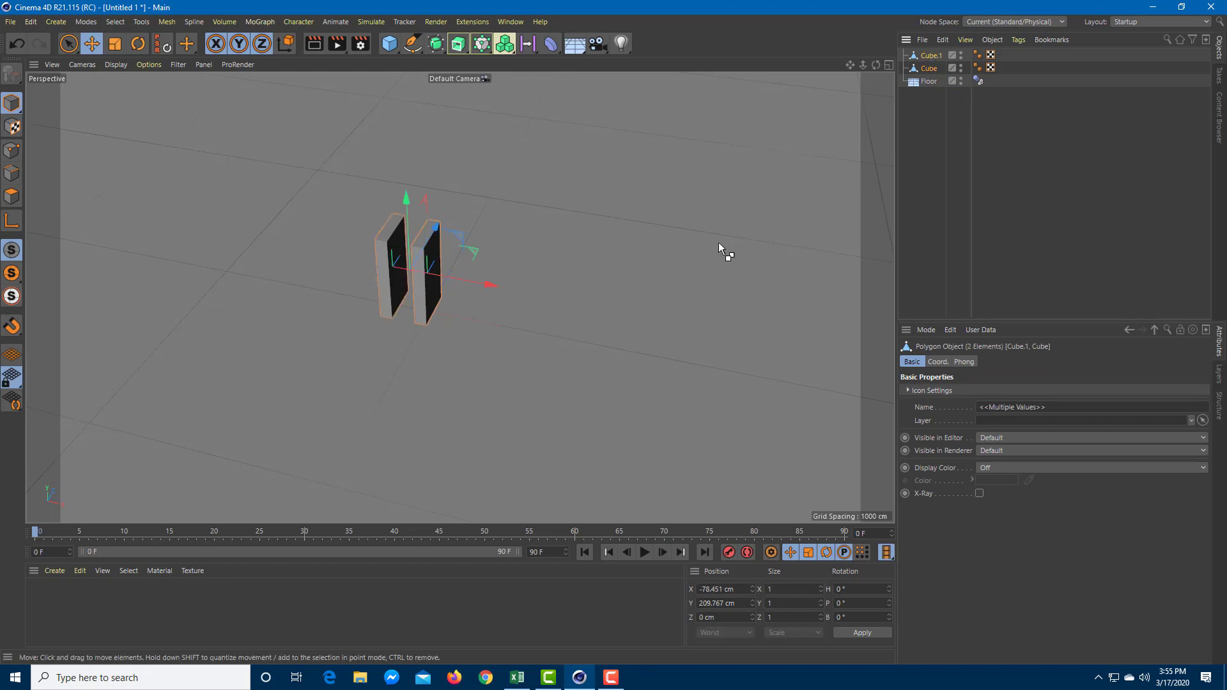
pyautogui.hotkey('ctrl', 'z')
pyautogui.hotkey('ctrl', 'z')
pyautogui.hotkey('ctrl', 'z')
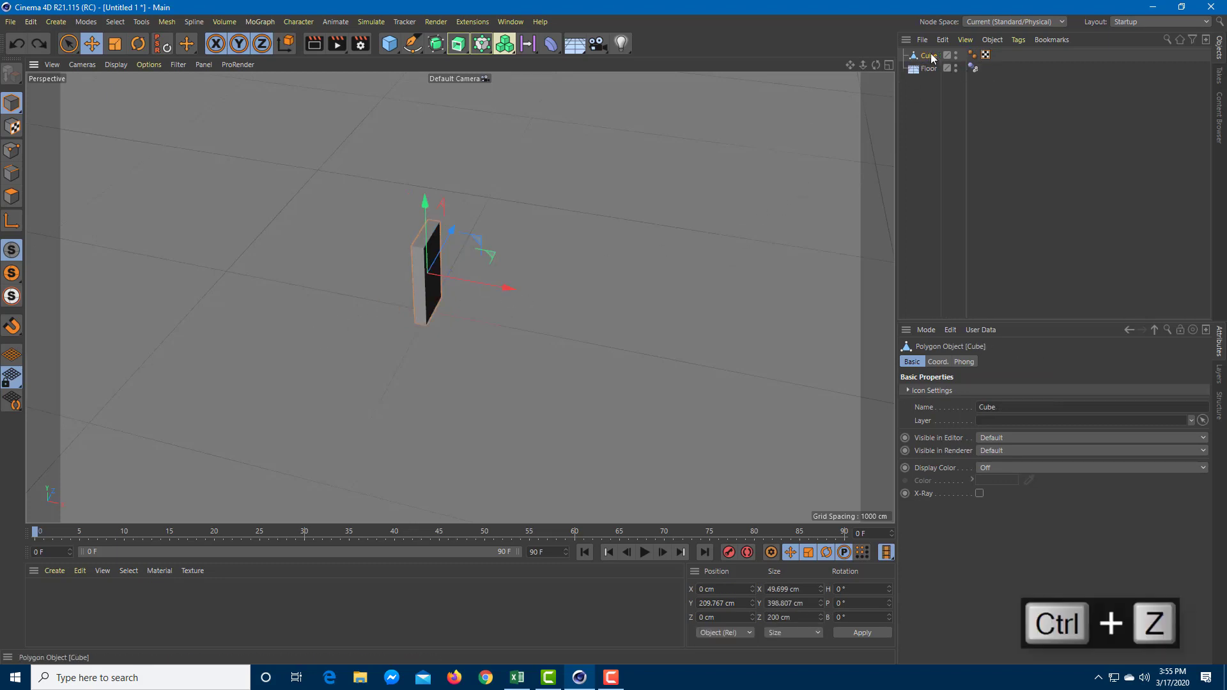
# Assign a Rigid Body simulation tag to the domino cube.
pyautogui.rightClick(932, 55)
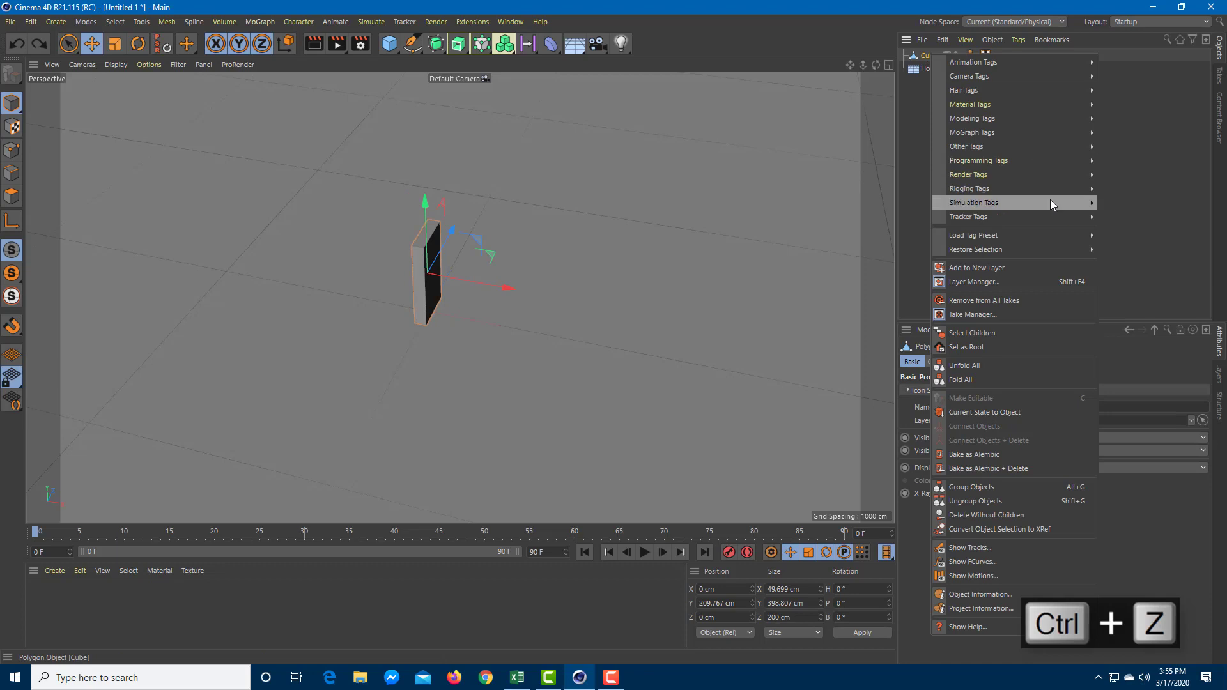
pyautogui.moveTo(1042, 169)
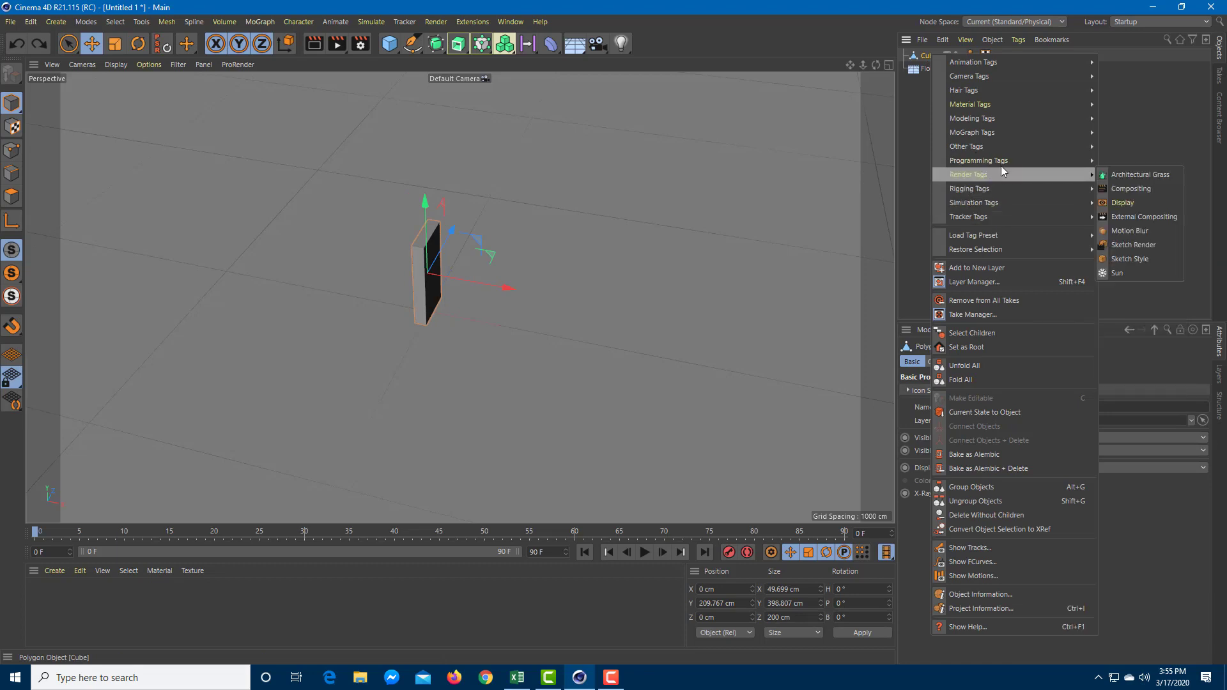
pyautogui.moveTo(1026, 202)
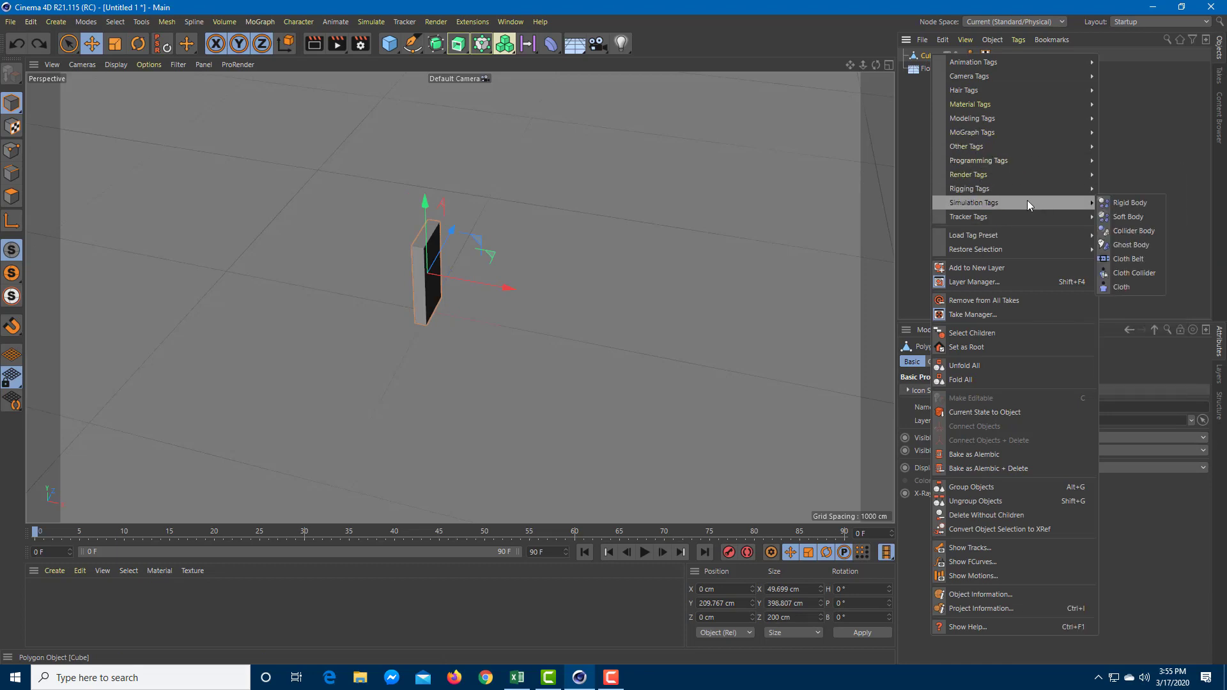
pyautogui.click(1123, 202)
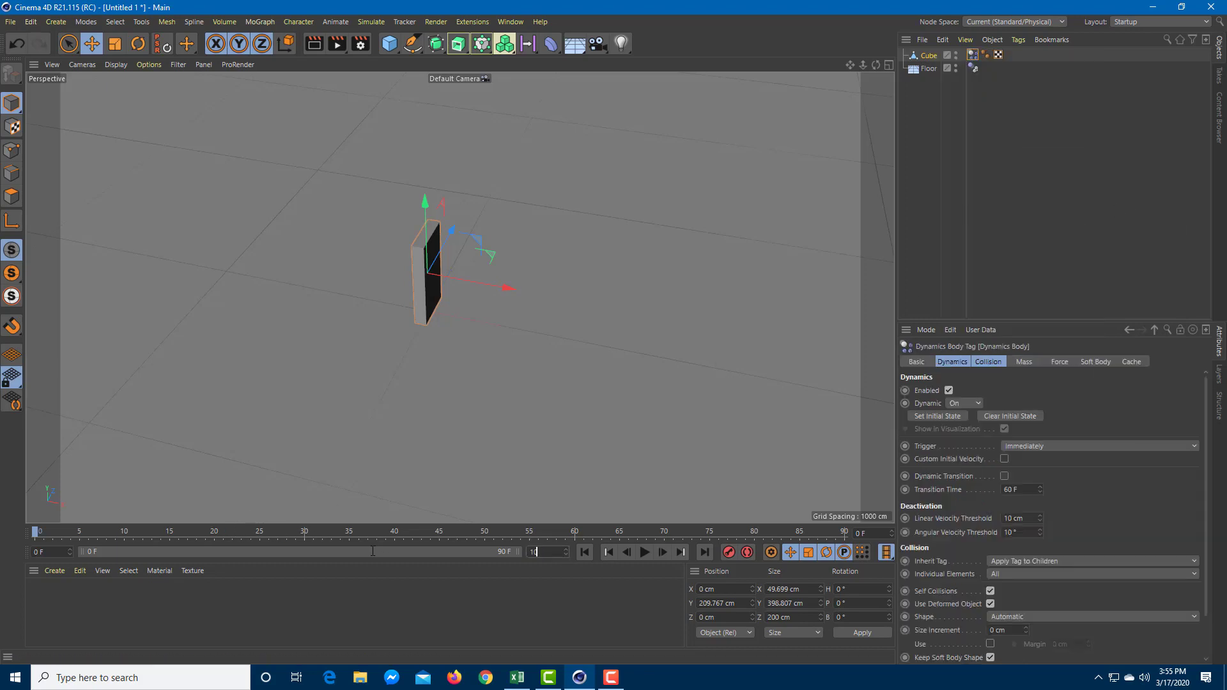
# Set the animation length to 1000 frames and extend the preview range to frame 1000.
pyautogui.press('Return')
pyautogui.moveTo(131, 552); pyautogui.dragTo(519, 552)
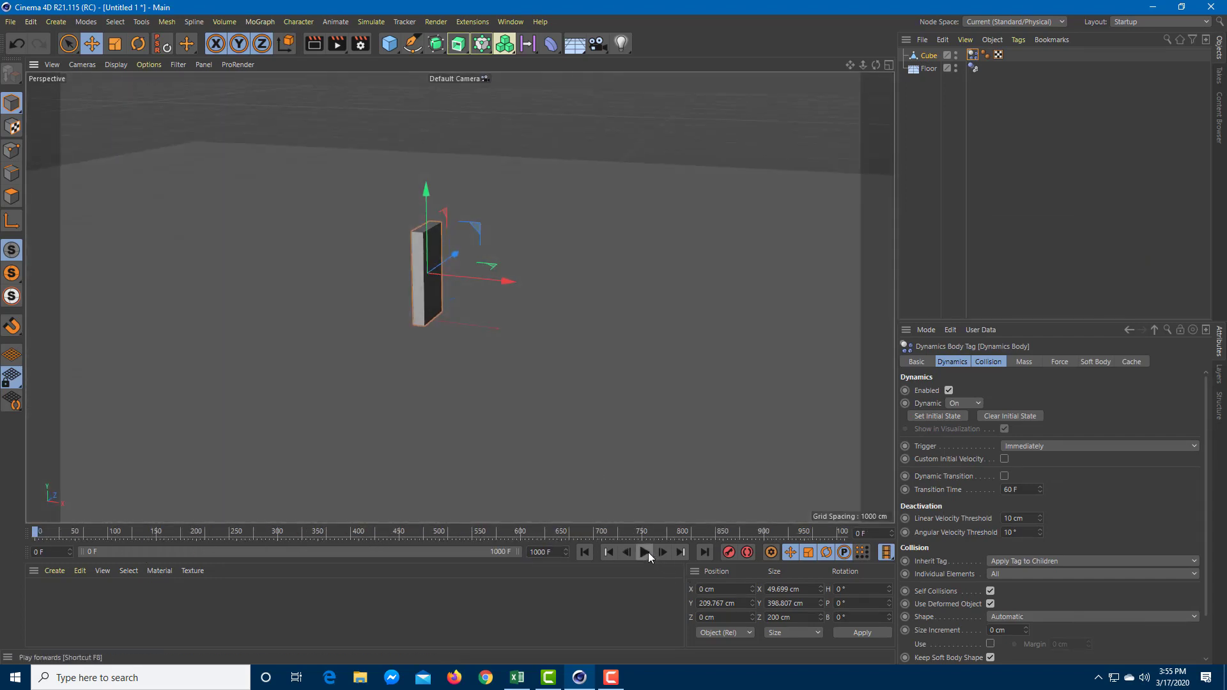
# Play the simulation to test how the single domino lands on the floor, and return to frame 0.
pyautogui.click(645, 553)
pyautogui.click(645, 552)
pyautogui.moveTo(60, 535); pyautogui.dragTo(15, 521)
pyautogui.click(646, 555)
# Duplicate the domino about 207 cm along negative X, and duplicate that pair to form an evenly spaced row of four.
pyautogui.keyDown('alt'); pyautogui.moveTo(601, 205); pyautogui.dragTo(616, 313); pyautogui.keyUp('alt')
pyautogui.keyDown('ctrl'); pyautogui.moveTo(531, 353); pyautogui.dragTo(489, 344); pyautogui.keyUp('ctrl')
pyautogui.click(931, 68)
pyautogui.keyDown('ctrl'); pyautogui.click(933, 57); pyautogui.keyUp('ctrl')
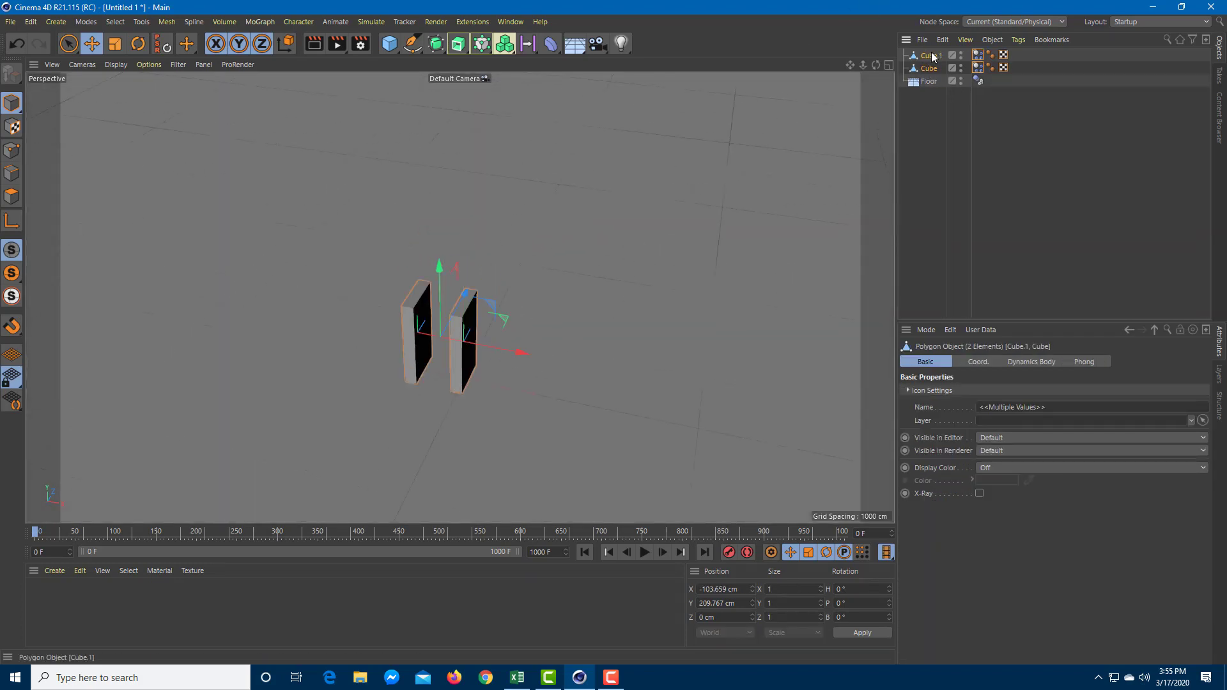
pyautogui.keyDown('ctrl'); pyautogui.moveTo(516, 350); pyautogui.dragTo(433, 331); pyautogui.keyUp('ctrl')
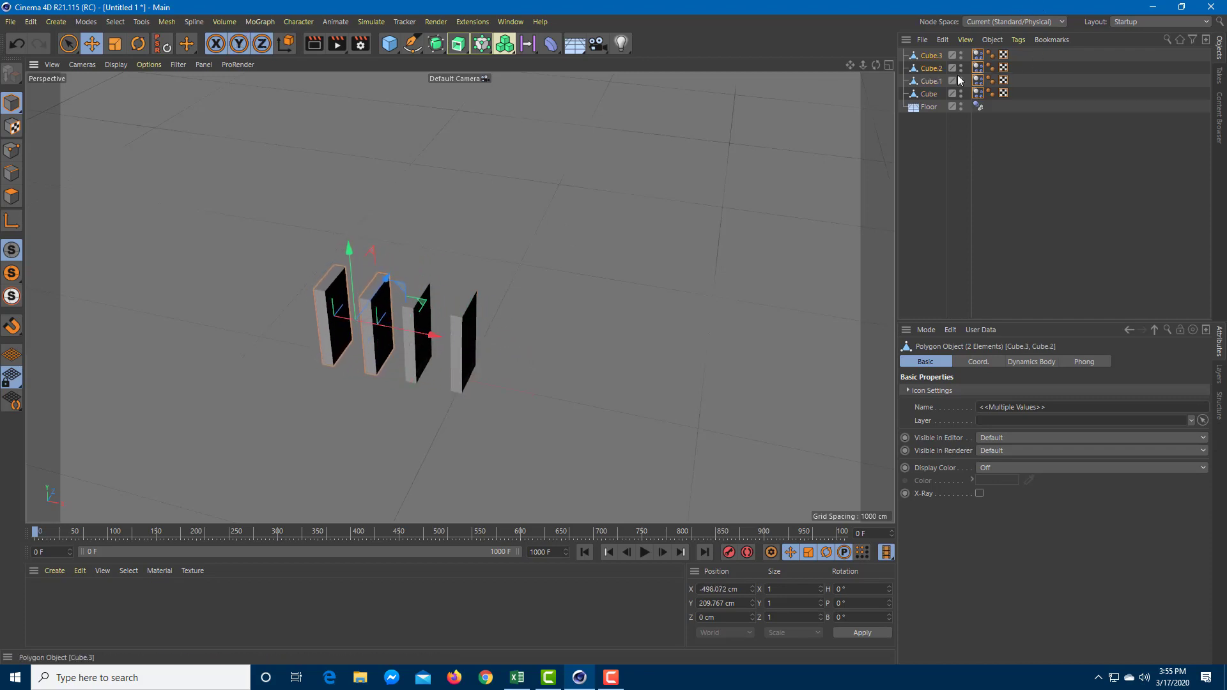
# Duplicate all four dominoes further along negative X, centring the copies at about -1083 cm to form a row of eight.
pyautogui.click(939, 97)
pyautogui.keyDown('shift'); pyautogui.click(933, 56); pyautogui.keyUp('shift')
pyautogui.keyDown('ctrl'); pyautogui.moveTo(471, 346); pyautogui.dragTo(307, 309); pyautogui.keyUp('ctrl')
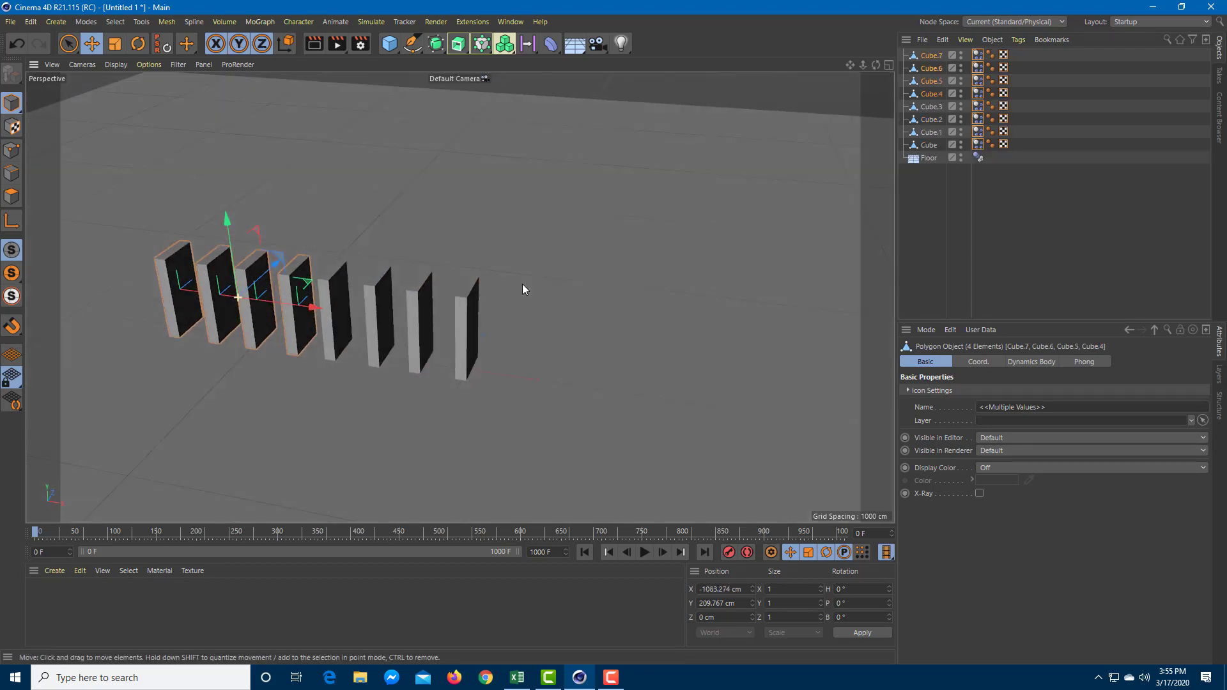
# Play the simulation to check the row of eight dominoes, and return to the first frame.
pyautogui.keyDown('alt'); pyautogui.moveTo(572, 260); pyautogui.dragTo(644, 265, button='middle'); pyautogui.keyUp('alt')
pyautogui.click(646, 557)
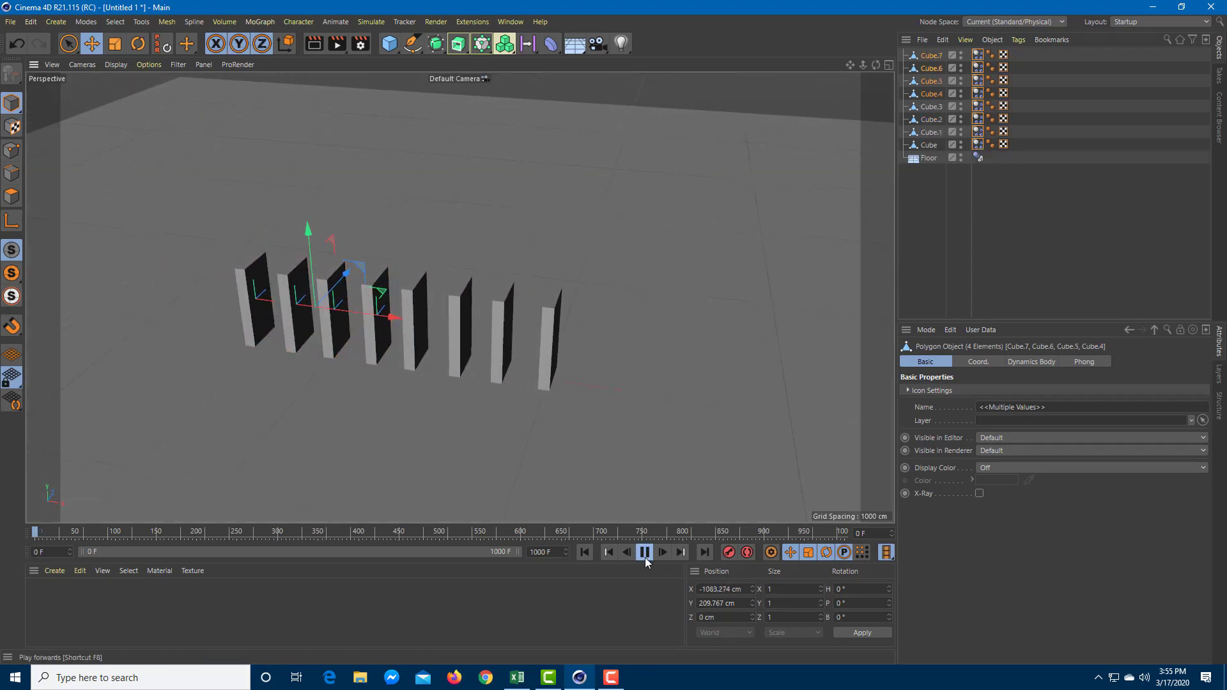
pyautogui.click(646, 558)
pyautogui.hotkey('shift', 'f')
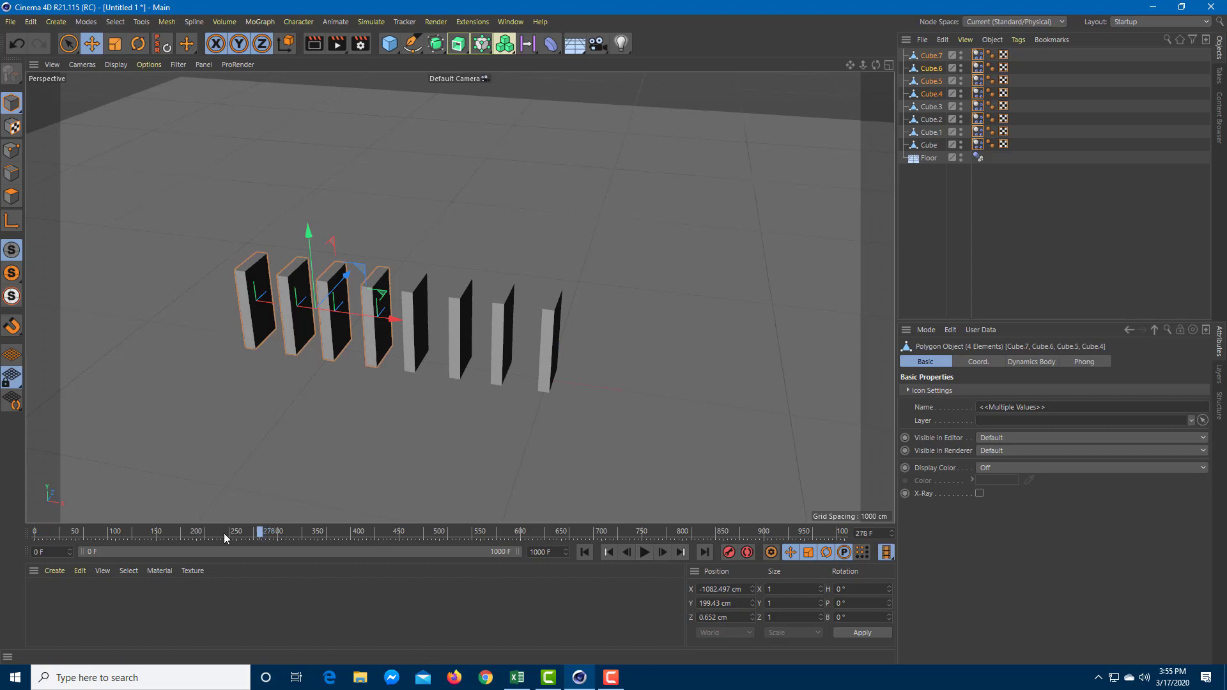
# Duplicate all eight dominoes along negative X, centring the copies at about -2255 cm to continue the row.
pyautogui.click(929, 146)
pyautogui.keyDown('shift'); pyautogui.click(937, 59); pyautogui.keyUp('shift')
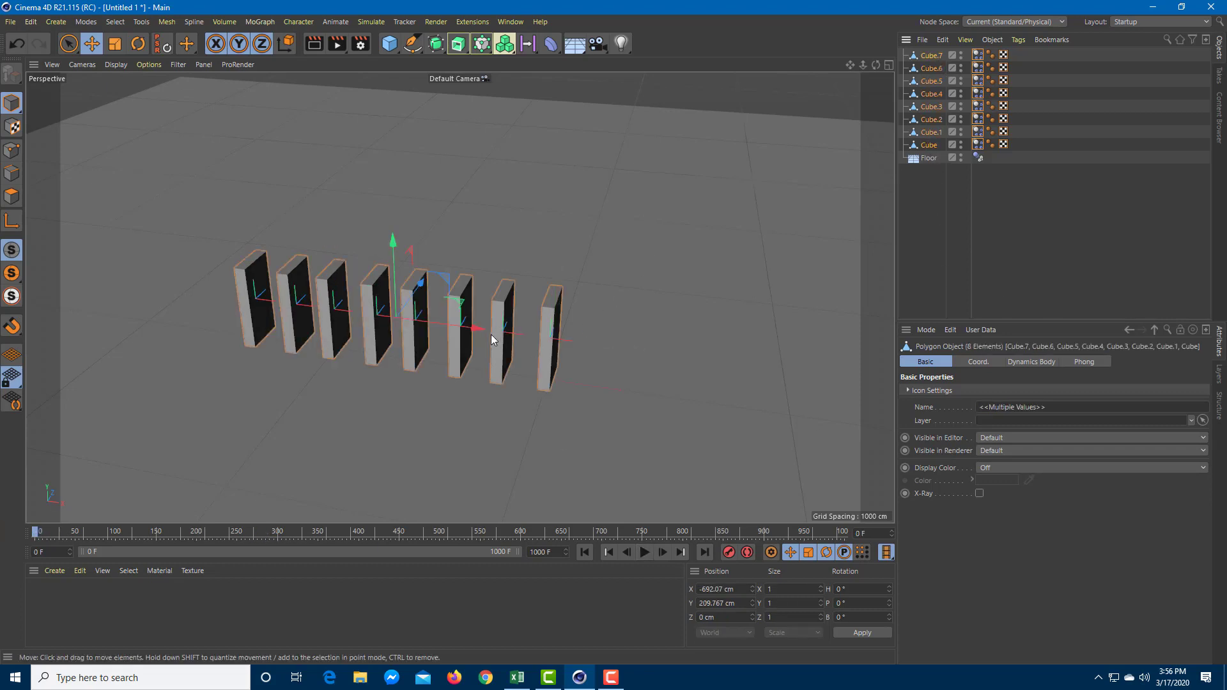
pyautogui.keyDown('ctrl'); pyautogui.moveTo(476, 329); pyautogui.dragTo(157, 297); pyautogui.keyUp('ctrl')
pyautogui.keyDown('alt'); pyautogui.moveTo(307, 294); pyautogui.dragTo(354, 266); pyautogui.keyUp('alt')
pyautogui.keyDown('alt'); pyautogui.moveTo(355, 266); pyautogui.dragTo(489, 279, button='middle'); pyautogui.keyUp('alt')
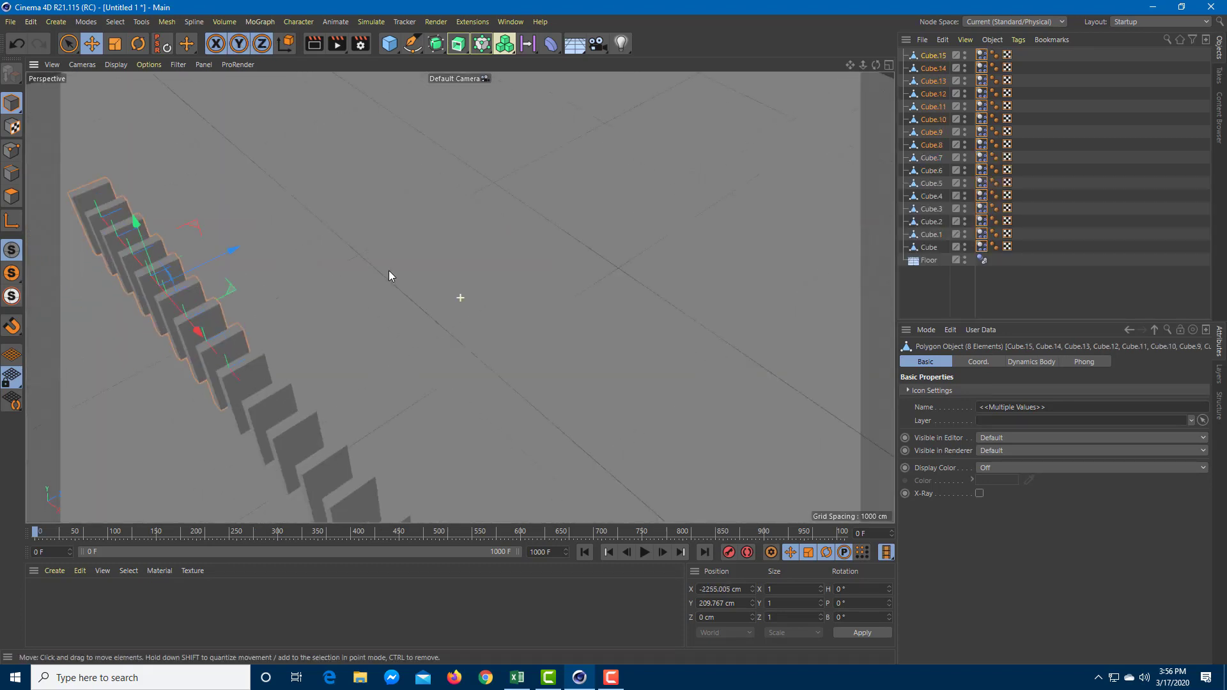
# Shift the eight new dominoes to about 69 cm in Z and rotate their heading to about 355°.
pyautogui.moveTo(304, 253); pyautogui.dragTo(299, 249)
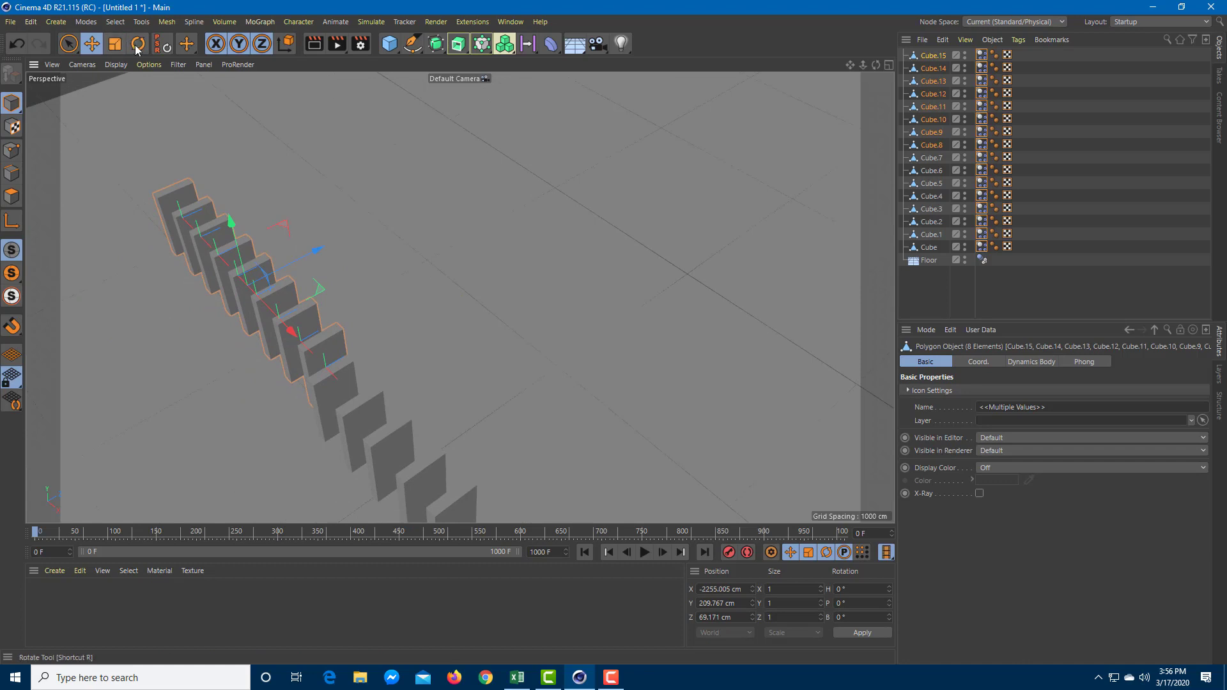
pyautogui.press('r')
pyautogui.moveTo(258, 317); pyautogui.dragTo(255, 322)
pyautogui.hotkey('ctrl', 'z')
pyautogui.keyDown('alt'); pyautogui.moveTo(415, 349); pyautogui.dragTo(429, 355); pyautogui.keyUp('alt')
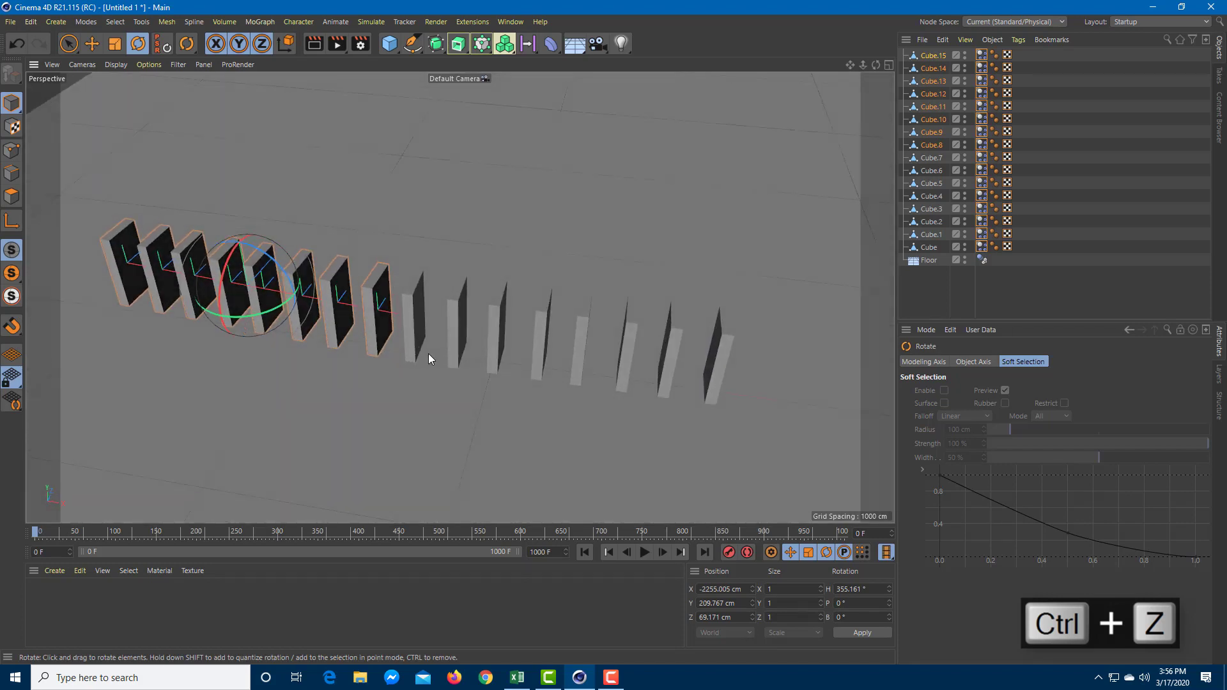
# Duplicate the angled group of eight past the row's far end and rotate the copies to a heading of about 326°.
pyautogui.press('e')
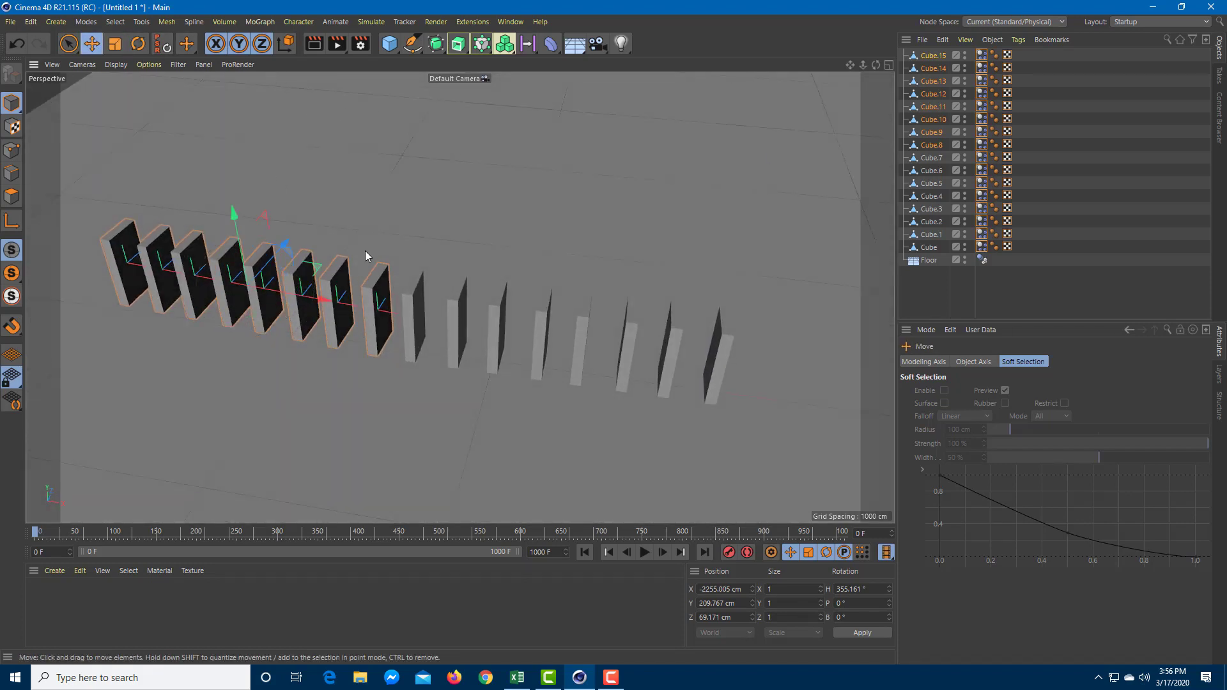
pyautogui.keyDown('alt'); pyautogui.moveTo(393, 186); pyautogui.dragTo(532, 254, button='middle'); pyautogui.keyUp('alt')
pyautogui.keyDown('ctrl'); pyautogui.moveTo(463, 376); pyautogui.dragTo(114, 324); pyautogui.keyUp('ctrl')
pyautogui.click(138, 44)
# Move the third group of dominoes to about -3697 cm in X and 555 cm in Z to continue the curve.
pyautogui.click(68, 43)
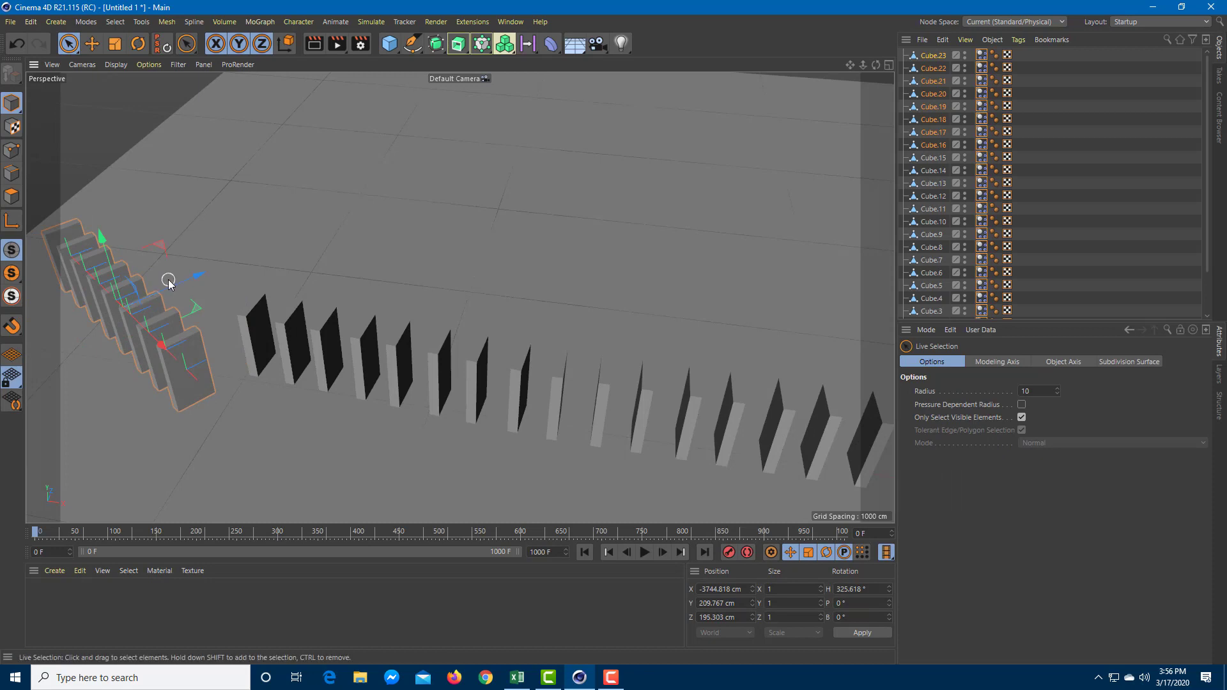
pyautogui.click(192, 277)
pyautogui.hotkey('ctrl', 'z')
pyautogui.moveTo(124, 306); pyautogui.dragTo(234, 259)
pyautogui.keyDown('alt'); pyautogui.moveTo(291, 319); pyautogui.dragTo(358, 330); pyautogui.keyUp('alt')
pyautogui.moveTo(231, 275); pyautogui.dragTo(501, 288)
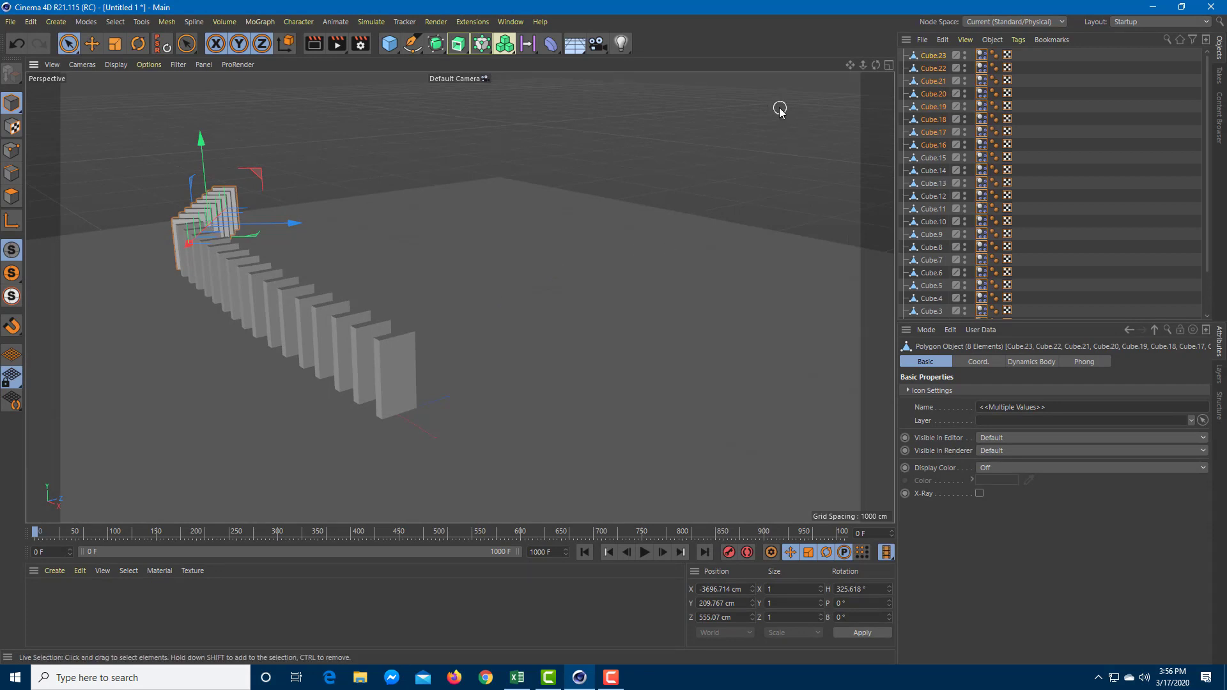
# Add a sphere and position it above and beside the first domino, at about 189 cm in X and 462 cm in Y.
pyautogui.click(391, 45)
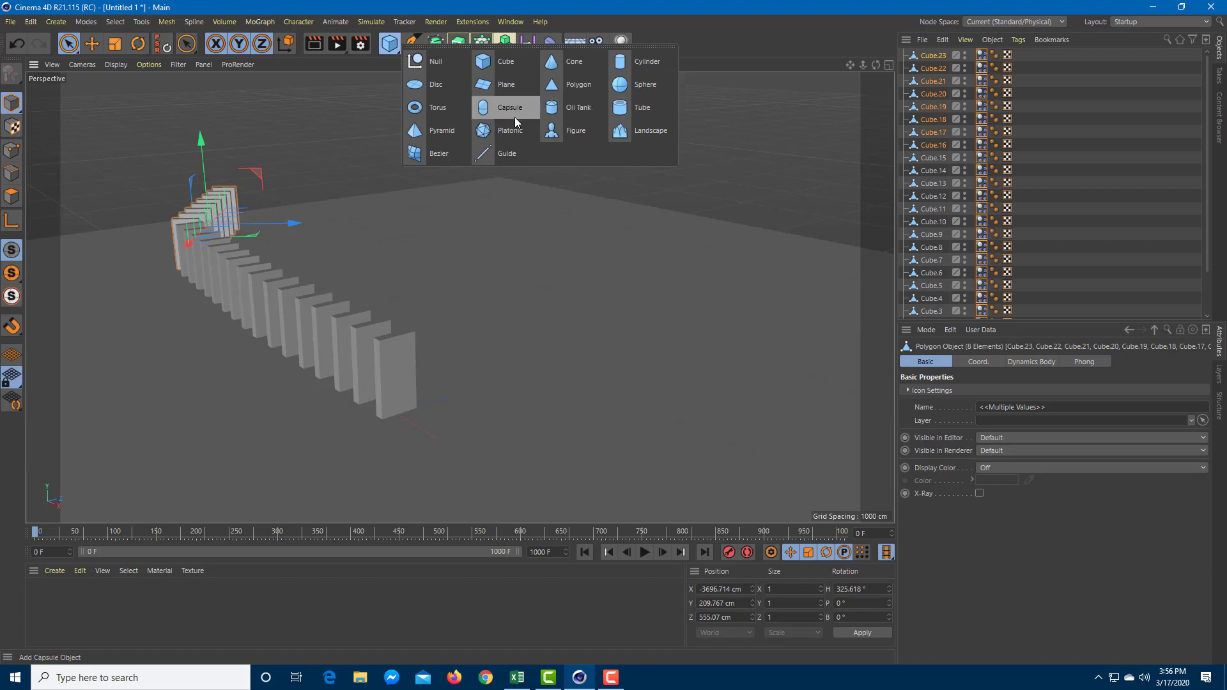
pyautogui.click(642, 85)
pyautogui.keyDown('alt'); pyautogui.moveTo(436, 364); pyautogui.dragTo(477, 386); pyautogui.keyUp('alt')
pyautogui.moveTo(397, 335); pyautogui.dragTo(405, 243)
pyautogui.moveTo(475, 333); pyautogui.dragTo(549, 386)
pyautogui.moveTo(428, 291); pyautogui.dragTo(452, 281)
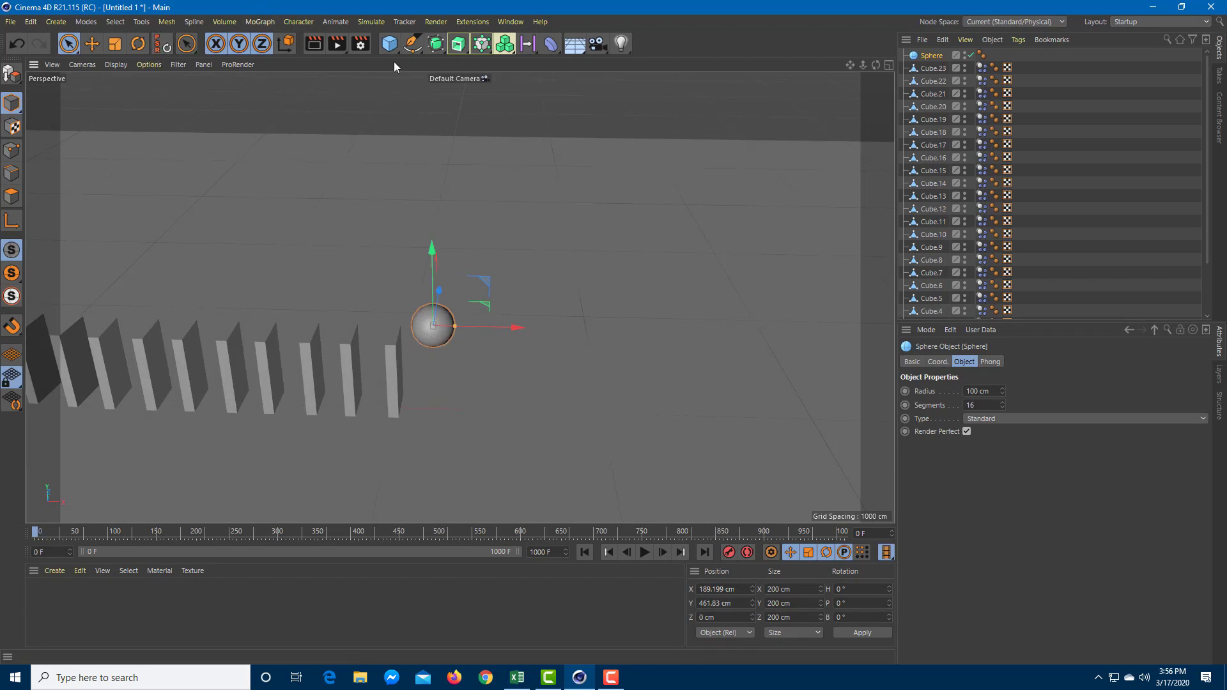
# Scale the sphere uniformly to about 323 cm in diameter.
pyautogui.press('t')
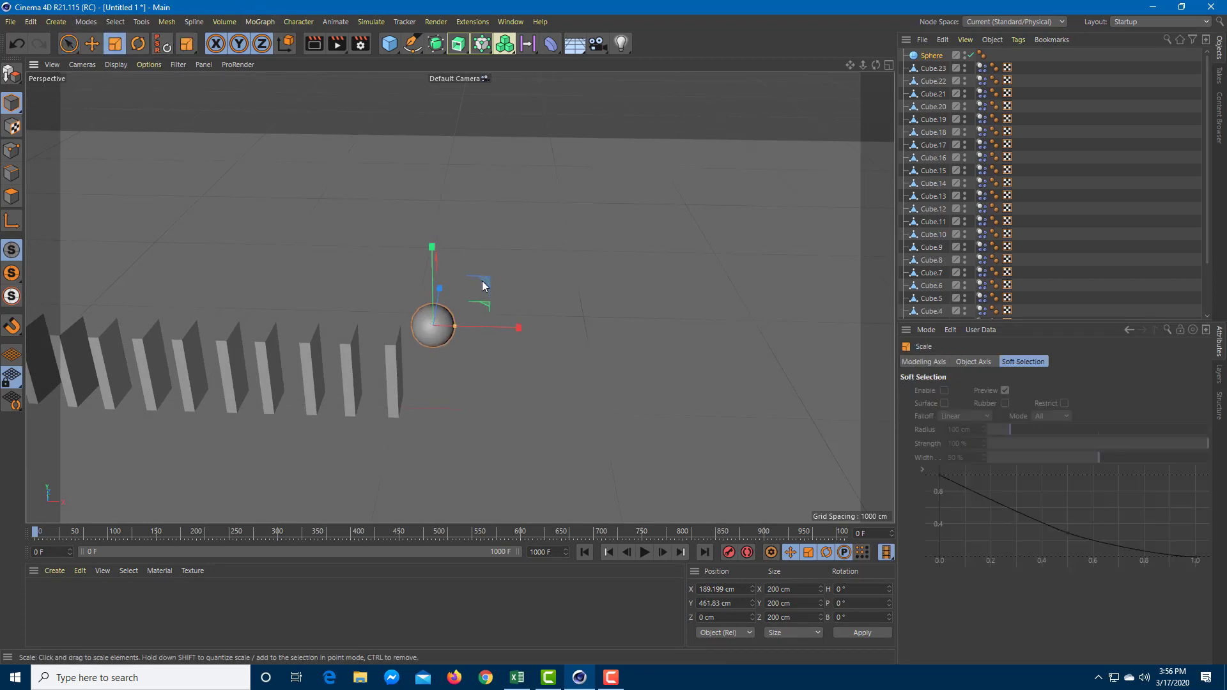
pyautogui.moveTo(482, 279); pyautogui.dragTo(532, 262)
# Apply a Collider Body simulation tag to the sphere.
pyautogui.rightClick(932, 54)
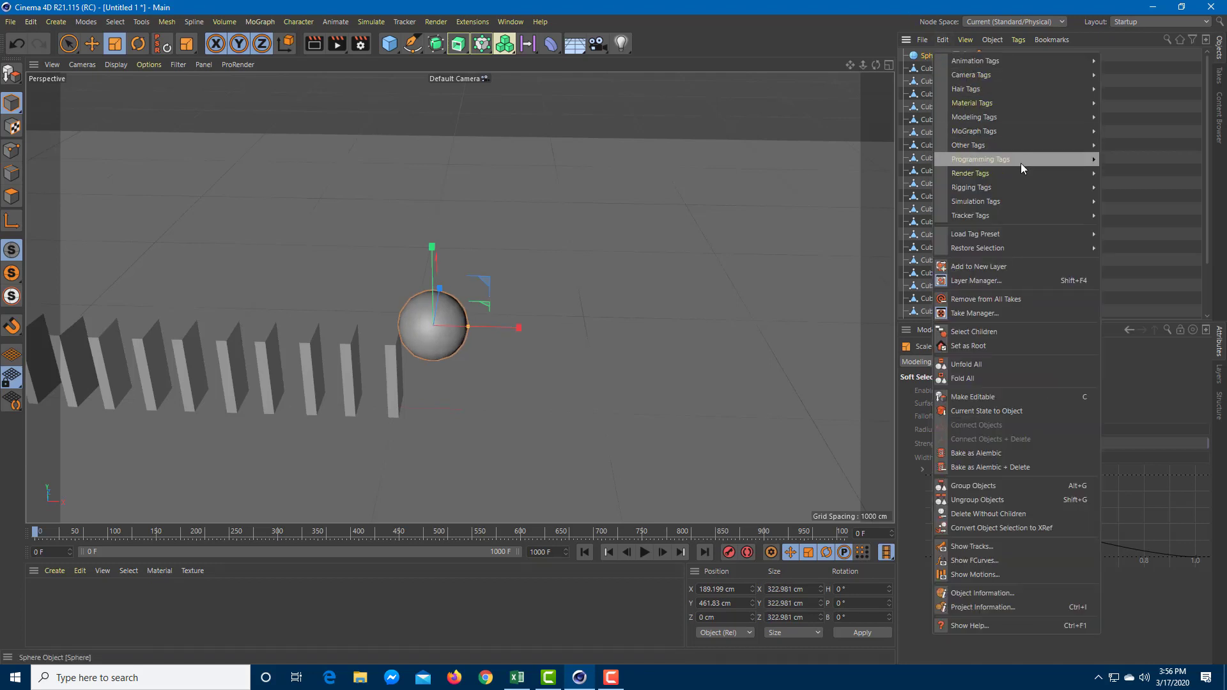
pyautogui.moveTo(1022, 202)
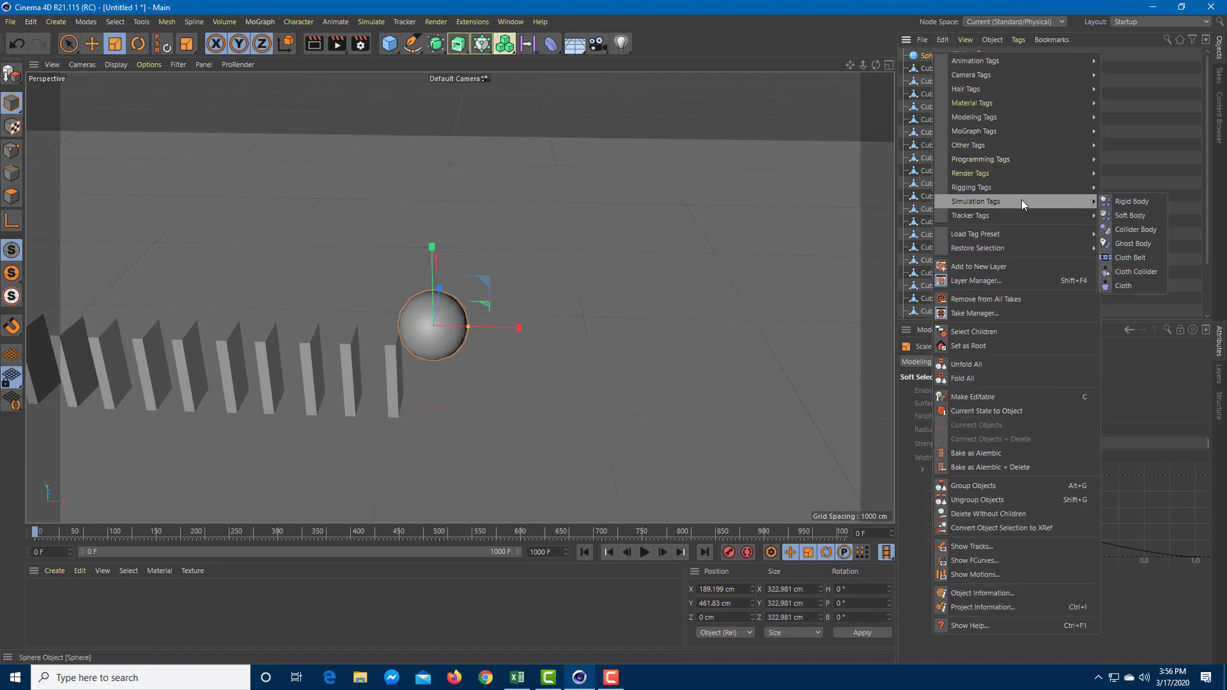
pyautogui.click(1147, 231)
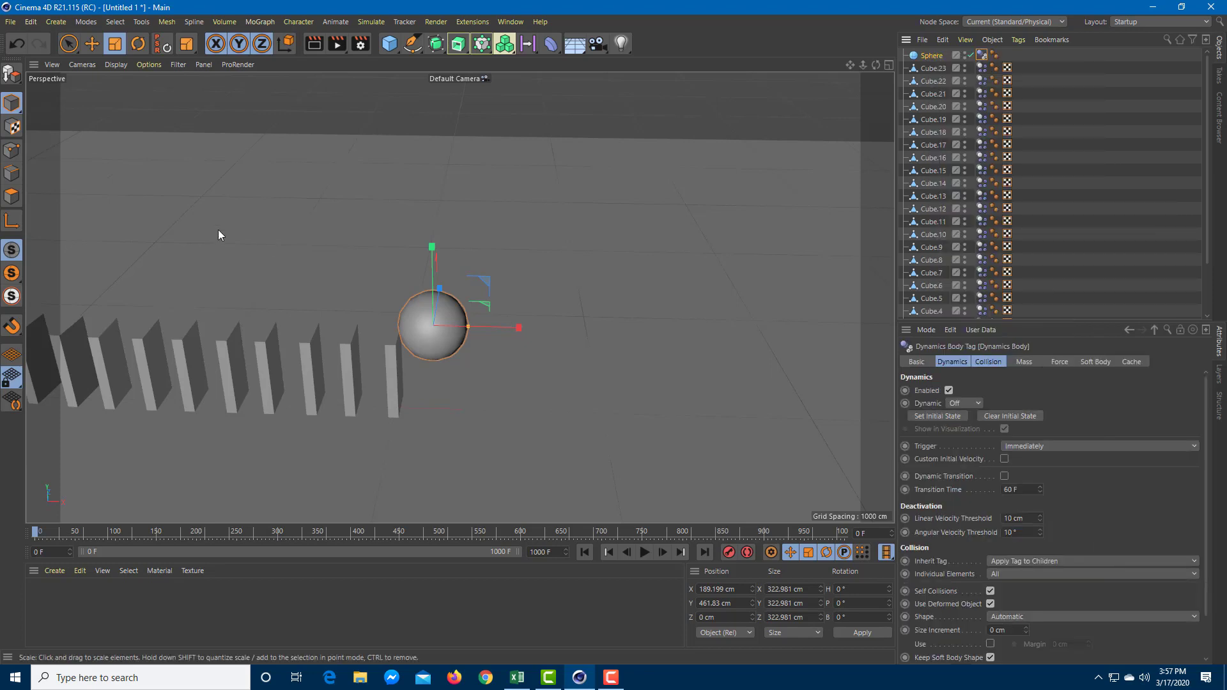
# Move the sphere up and away from the first domino, to about 221 cm in X and 545 cm in Y.
pyautogui.click(75, 52)
pyautogui.moveTo(433, 257); pyautogui.dragTo(433, 240)
pyautogui.moveTo(485, 312); pyautogui.dragTo(493, 312)
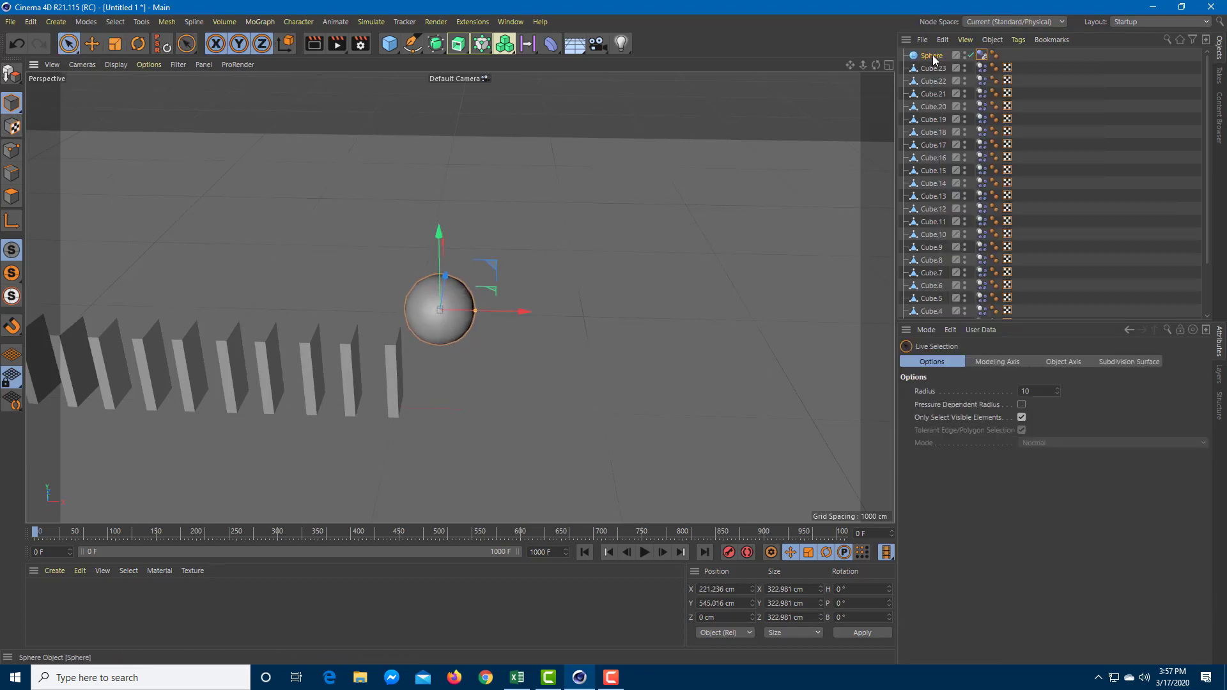
# Remove the sphere's collider tag and give the sphere a Rigid Body tag instead.
pyautogui.click(982, 55)
pyautogui.press('Delete')
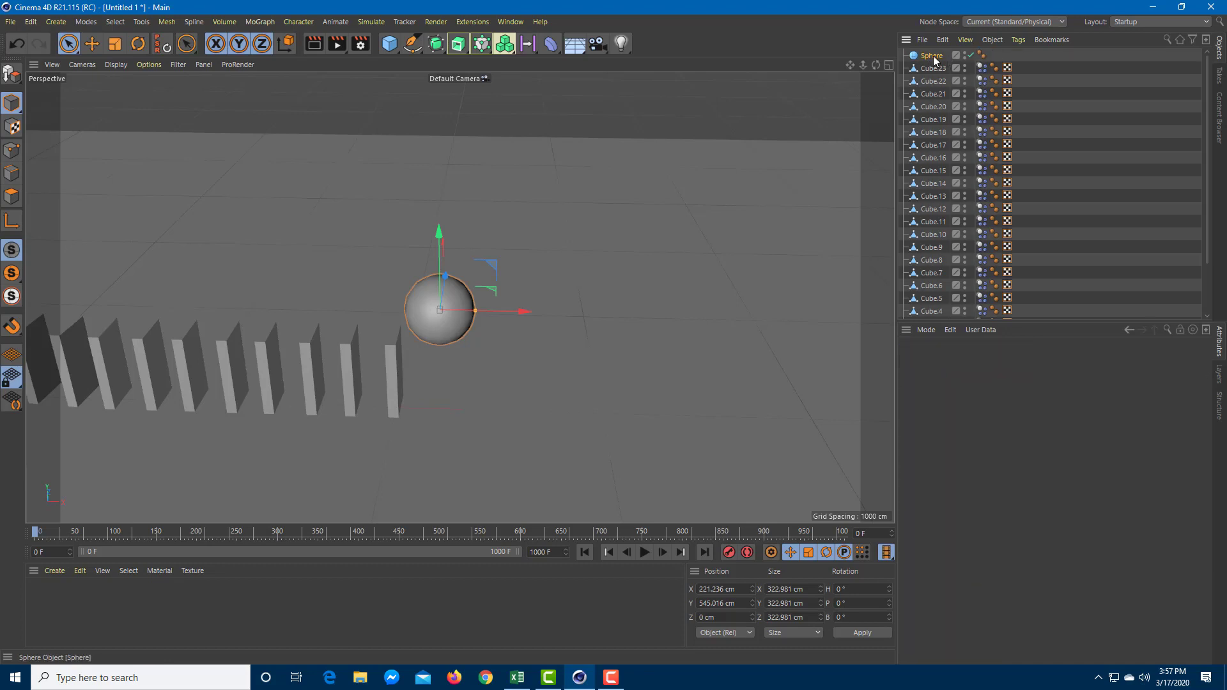
pyautogui.rightClick(937, 57)
pyautogui.click(920, 54)
pyautogui.rightClick(934, 59)
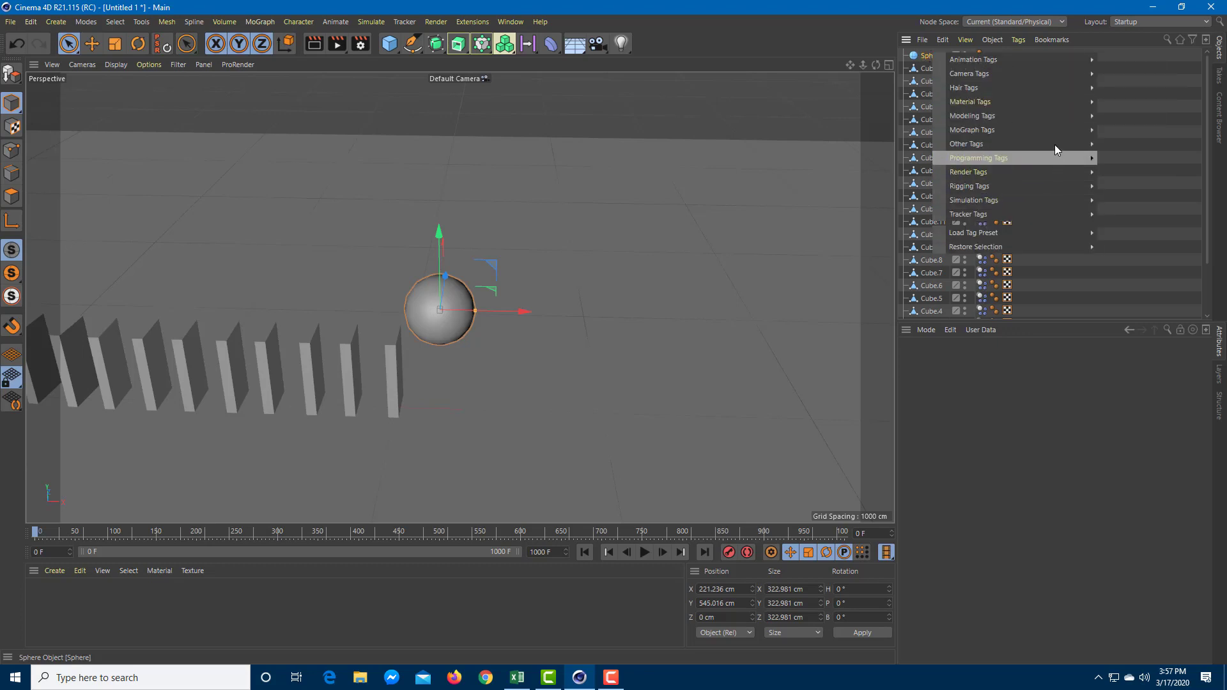
pyautogui.moveTo(1056, 175)
pyautogui.moveTo(1042, 200)
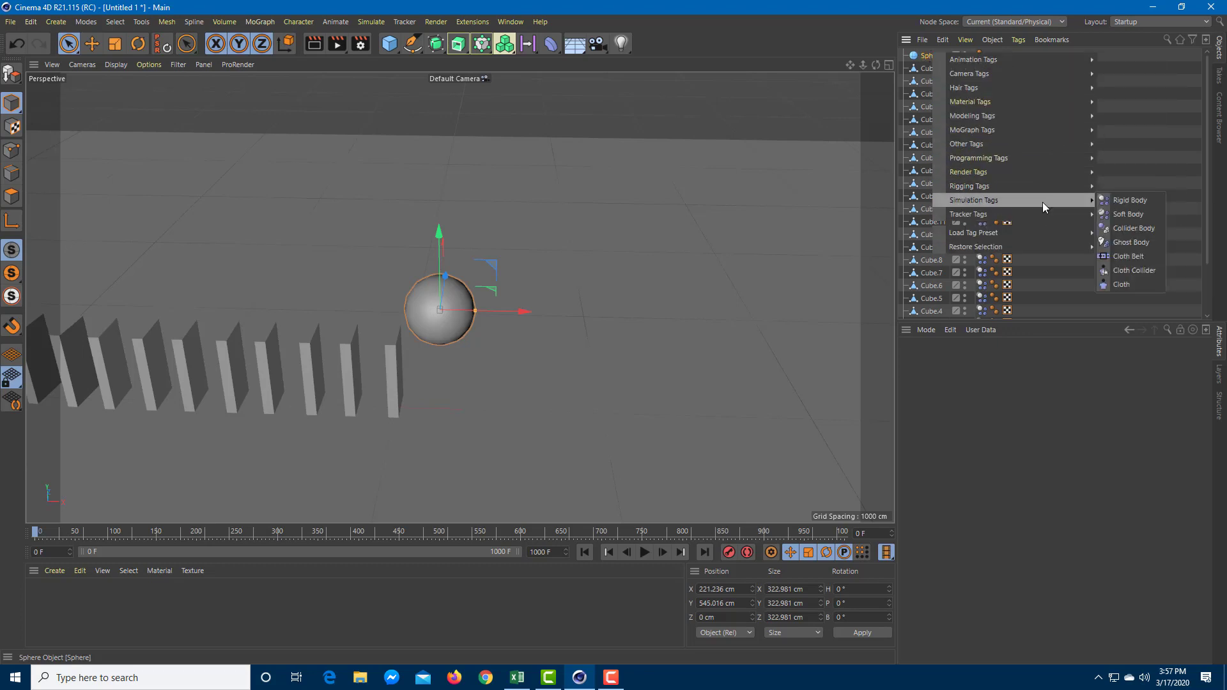
pyautogui.click(1137, 206)
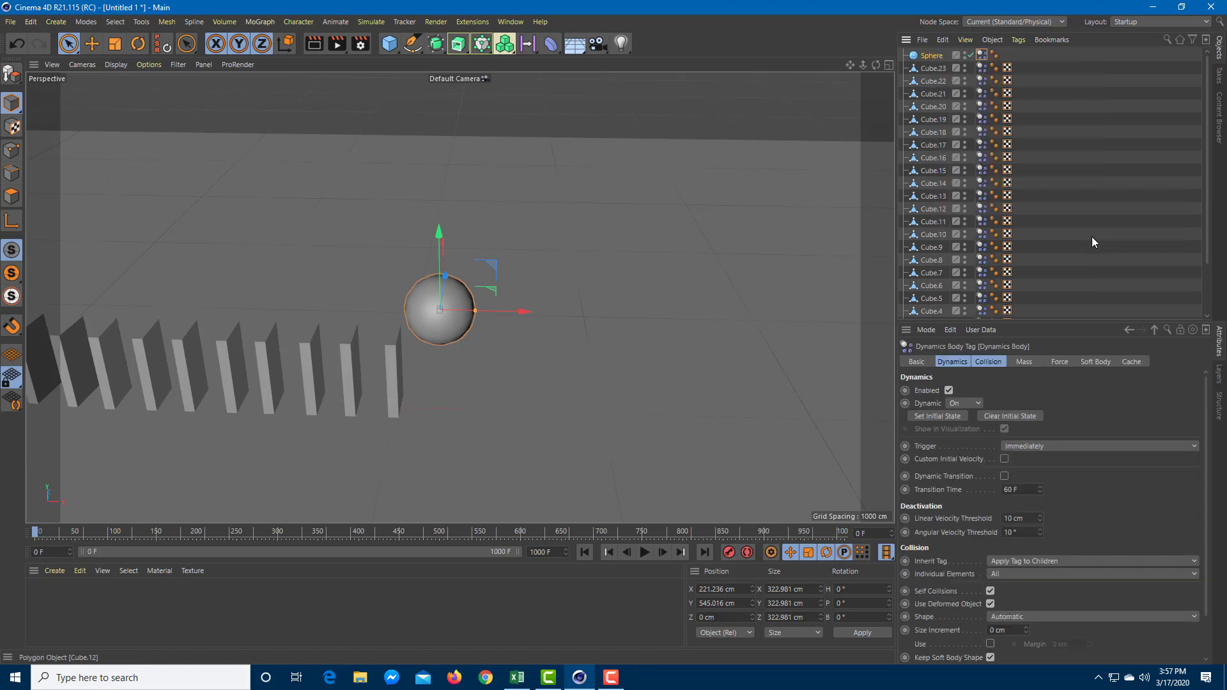
# Move the sphere to about 198 cm in X and 701 cm in Y, then test-play the simulation and rewind to frame 0.
pyautogui.moveTo(524, 311); pyautogui.dragTo(519, 312)
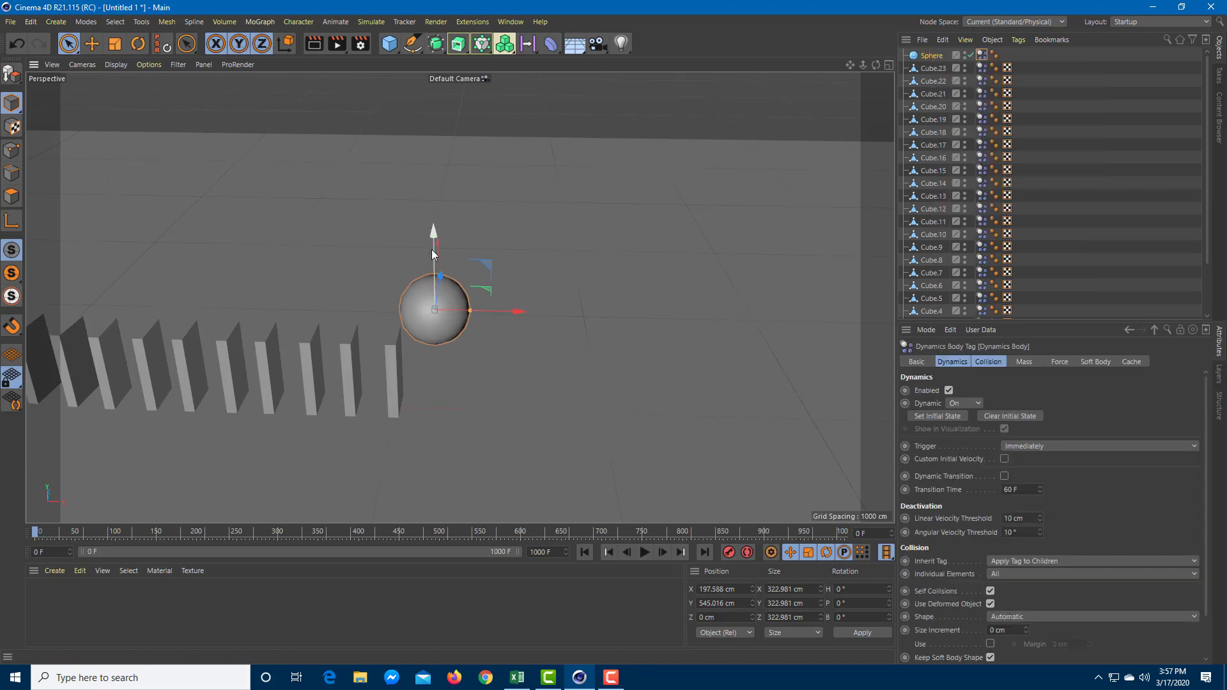
pyautogui.moveTo(431, 249); pyautogui.dragTo(427, 217)
pyautogui.click(641, 552)
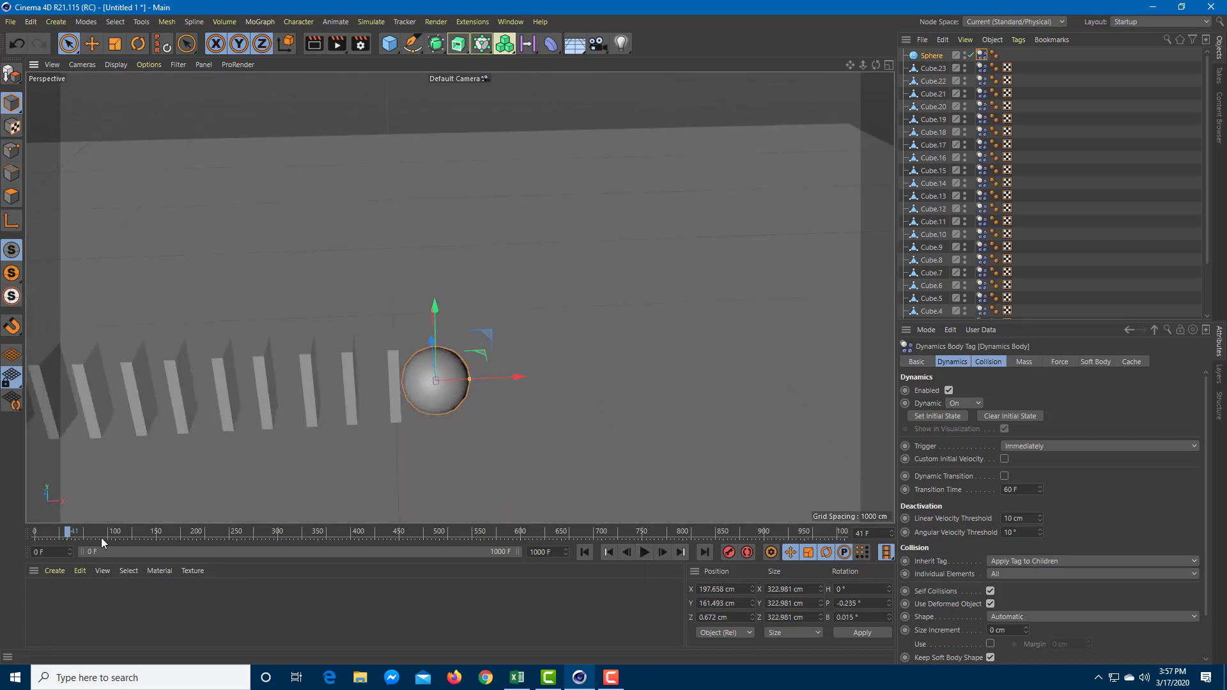
pyautogui.moveTo(67, 532); pyautogui.dragTo(2, 536)
# Shift the sphere closer over the first domino, to about 151 cm in X, then test-play the simulation and rewind it.
pyautogui.moveTo(500, 280); pyautogui.dragTo(489, 278)
pyautogui.click(645, 552)
pyautogui.keyDown('alt'); pyautogui.moveTo(372, 468); pyautogui.dragTo(534, 459); pyautogui.keyUp('alt')
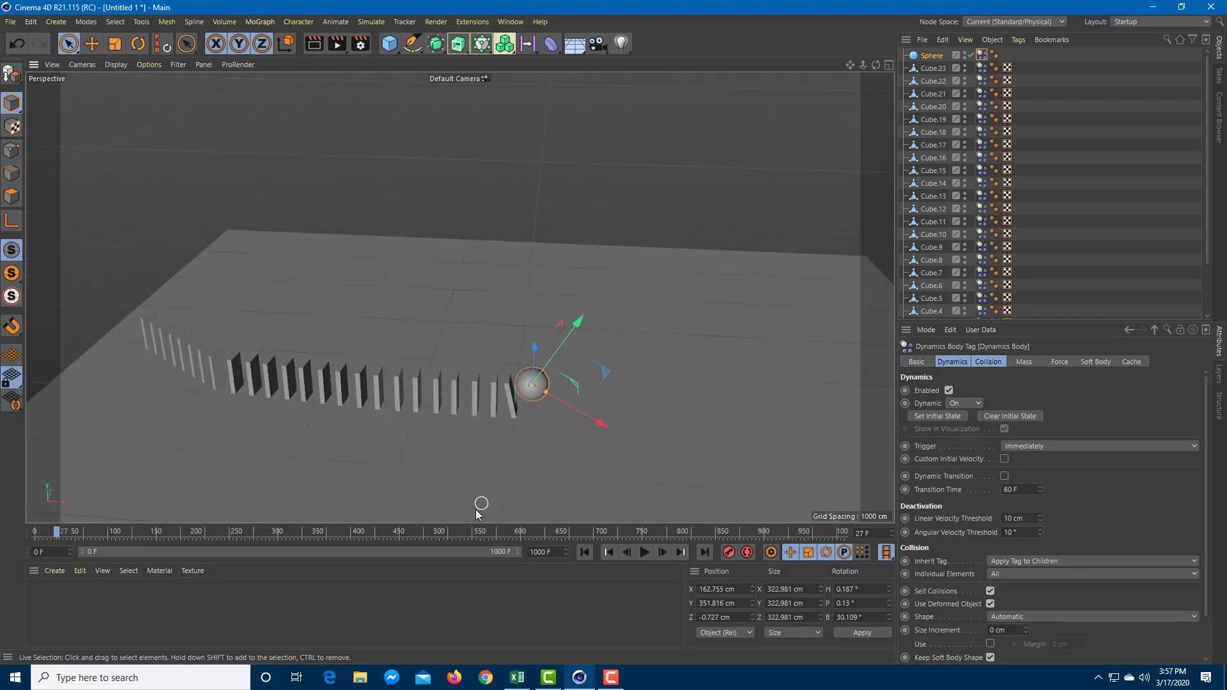
pyautogui.moveTo(446, 534); pyautogui.dragTo(0, 550)
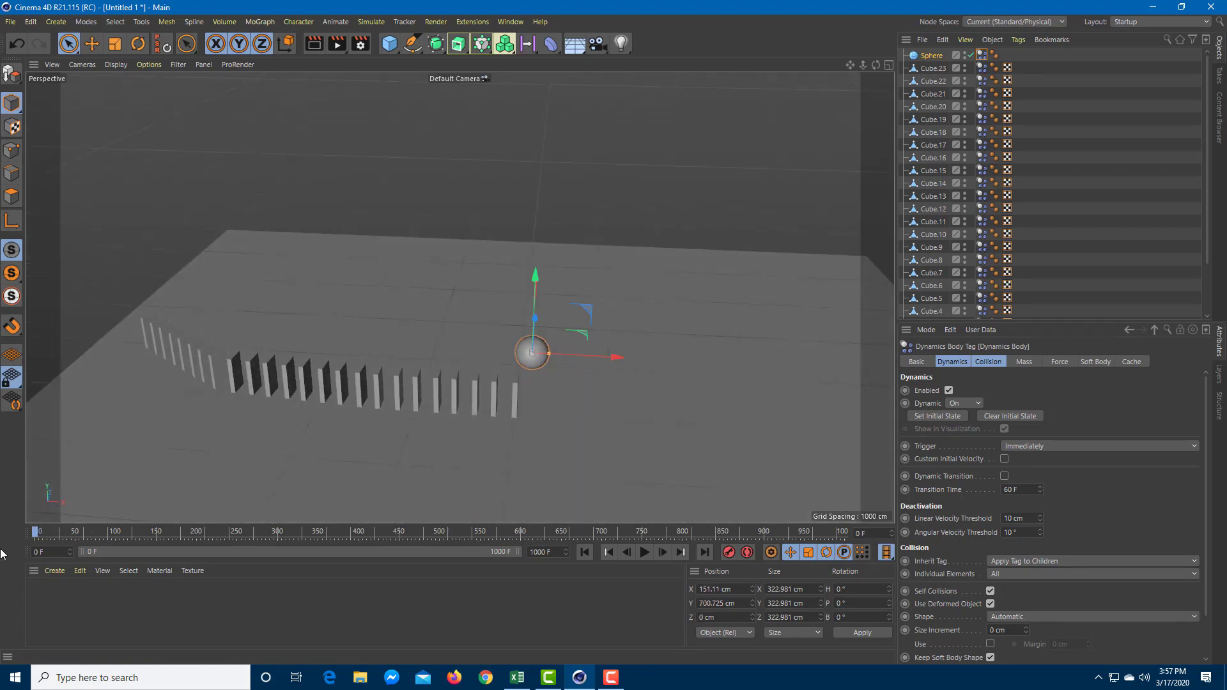
# Play the simulation to check how the whole domino row falls, then return to frame 0.
pyautogui.click(645, 551)
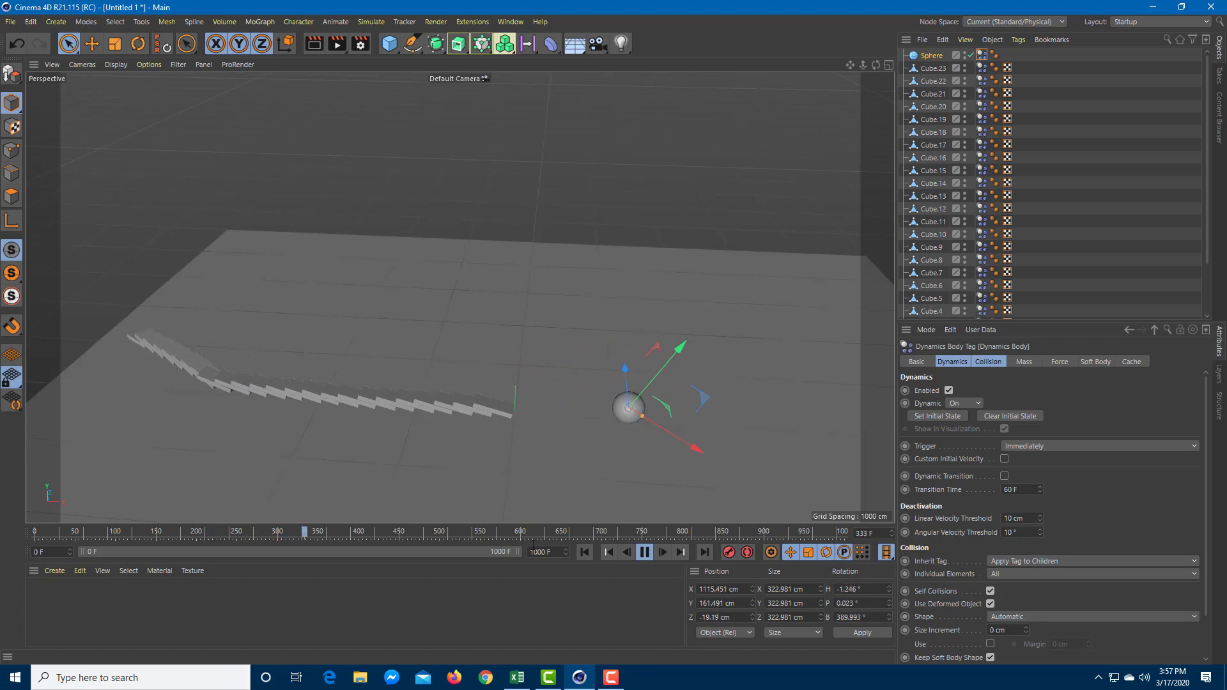
pyautogui.click(644, 551)
pyautogui.moveTo(323, 536); pyautogui.dragTo(2, 519)
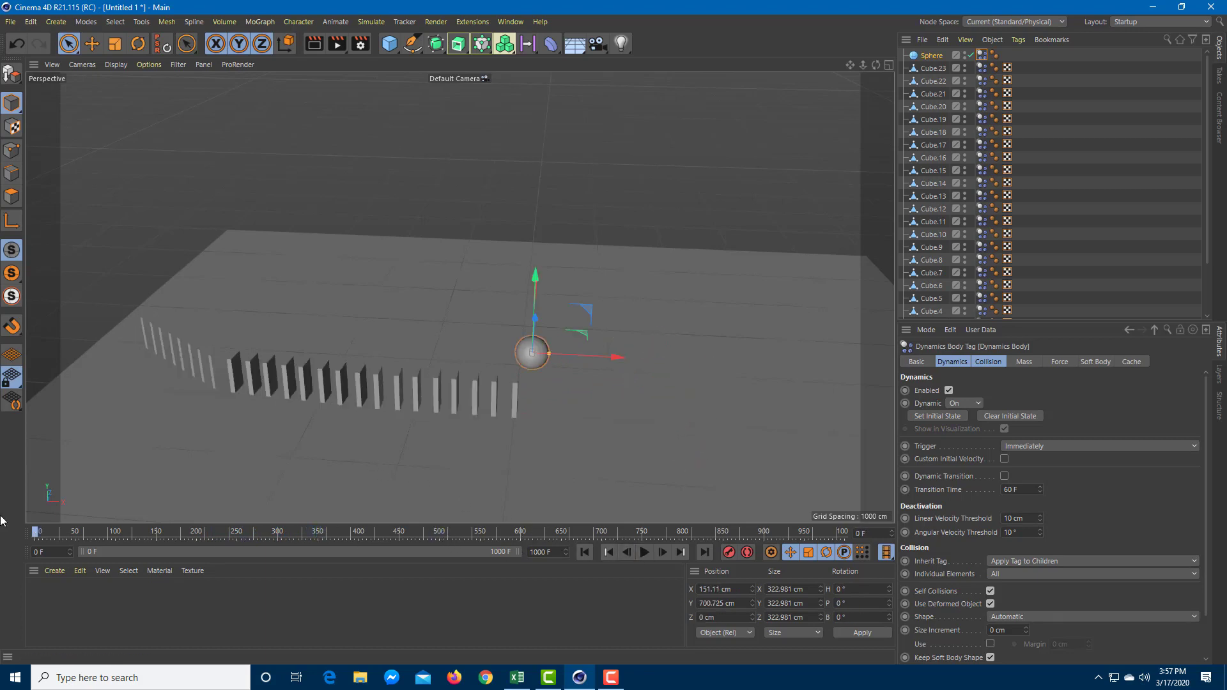
# Duplicate all 24 dominoes as a second row beside the first, at about 1139 cm in Z.
pyautogui.click(939, 66)
pyautogui.scroll(-3, 962, 201)
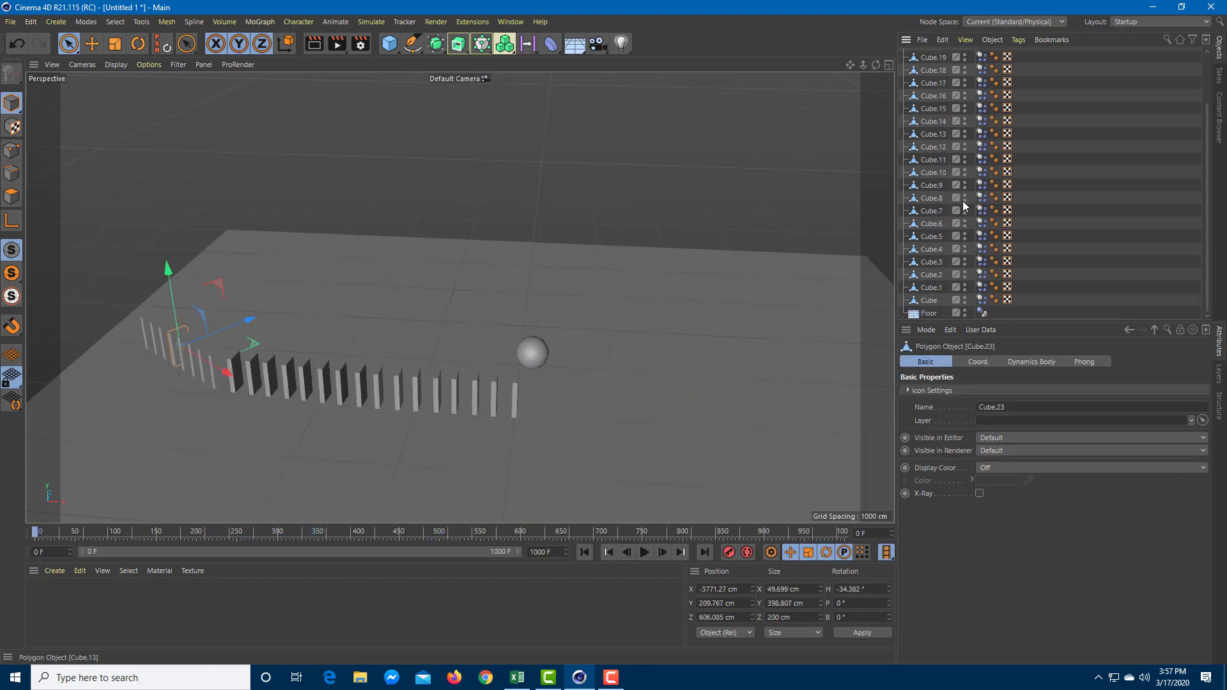
pyautogui.keyDown('shift'); pyautogui.click(934, 300); pyautogui.keyUp('shift')
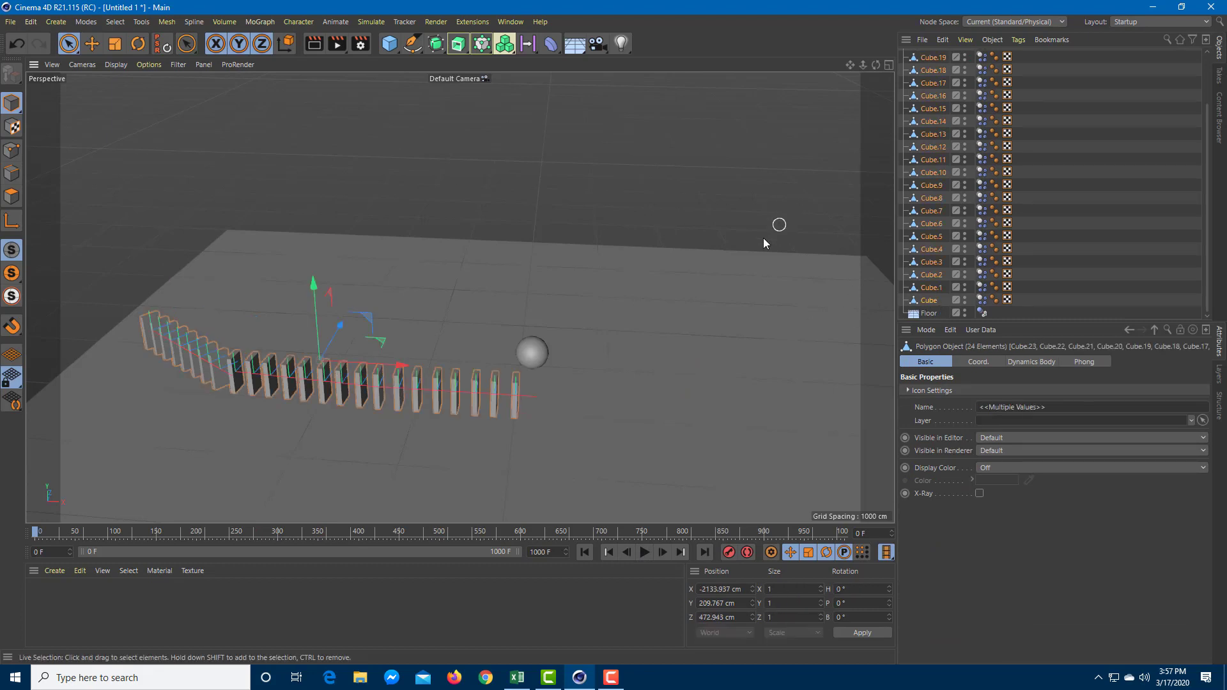
pyautogui.keyDown('alt'); pyautogui.moveTo(773, 230); pyautogui.dragTo(623, 282); pyautogui.keyUp('alt')
pyautogui.keyDown('ctrl'); pyautogui.moveTo(404, 350); pyautogui.dragTo(463, 355); pyautogui.keyUp('ctrl')
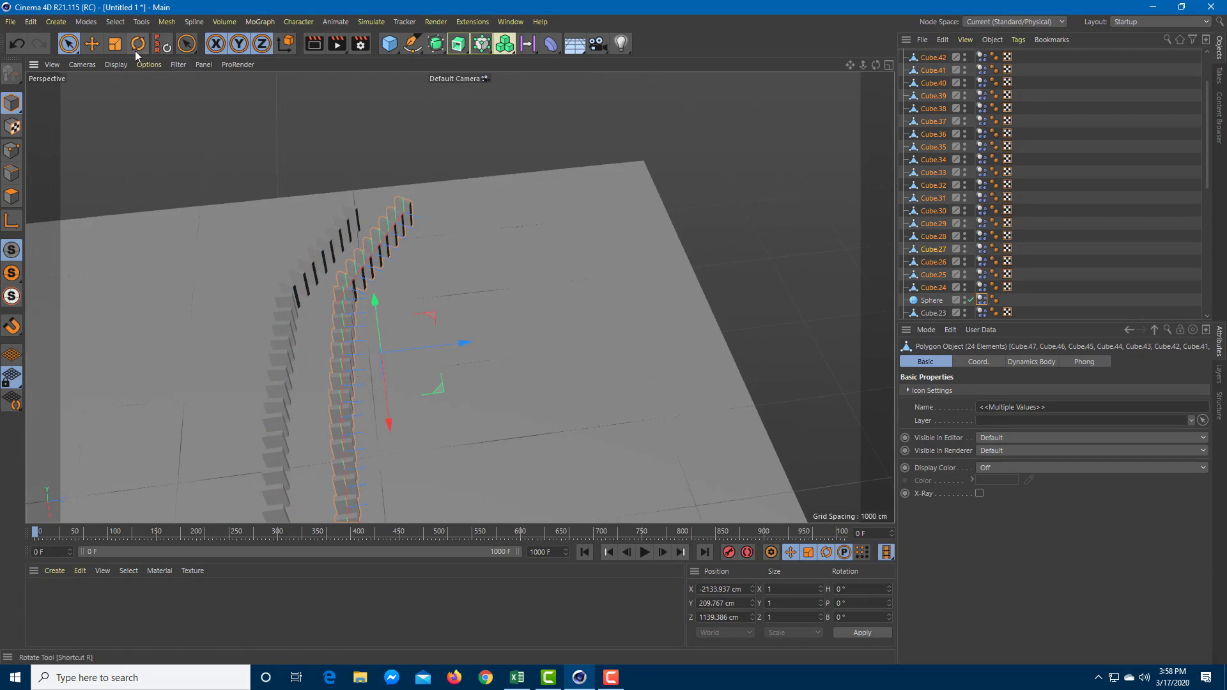
# Rotate the duplicated row so its near end angles toward the first domino, then test-play the simulation and rewind it.
pyautogui.moveTo(373, 399); pyautogui.dragTo(361, 396)
pyautogui.keyDown('alt'); pyautogui.moveTo(430, 425); pyautogui.dragTo(453, 404); pyautogui.keyUp('alt')
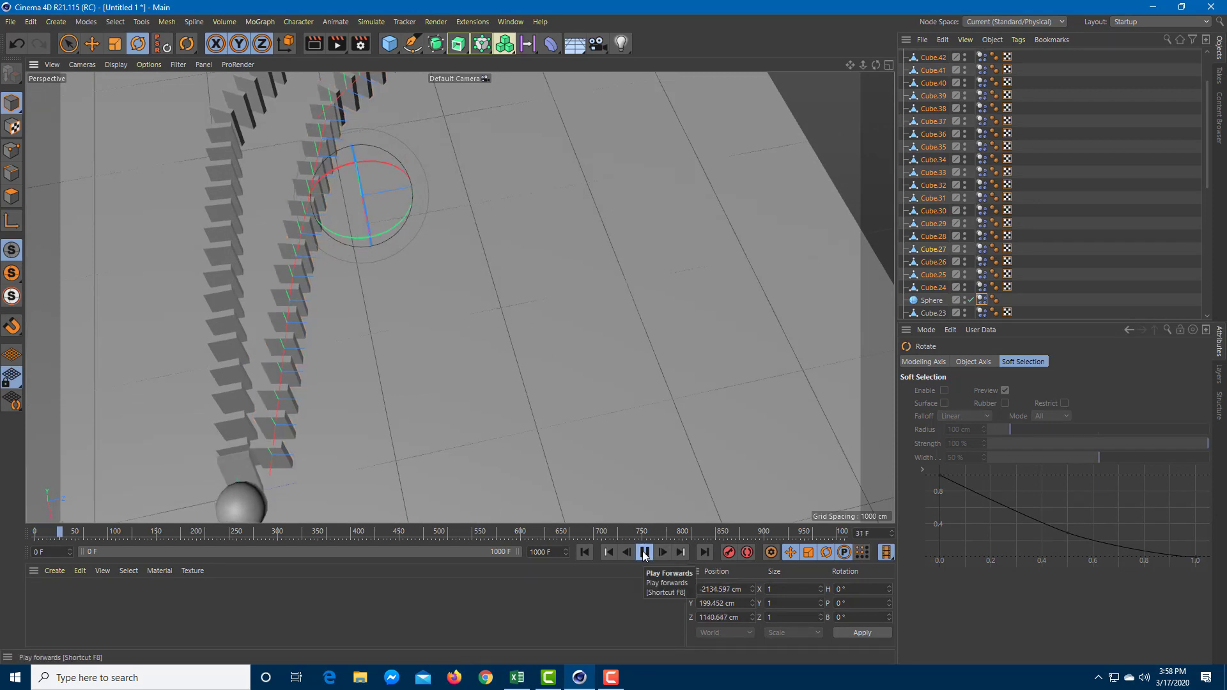
pyautogui.click(644, 554)
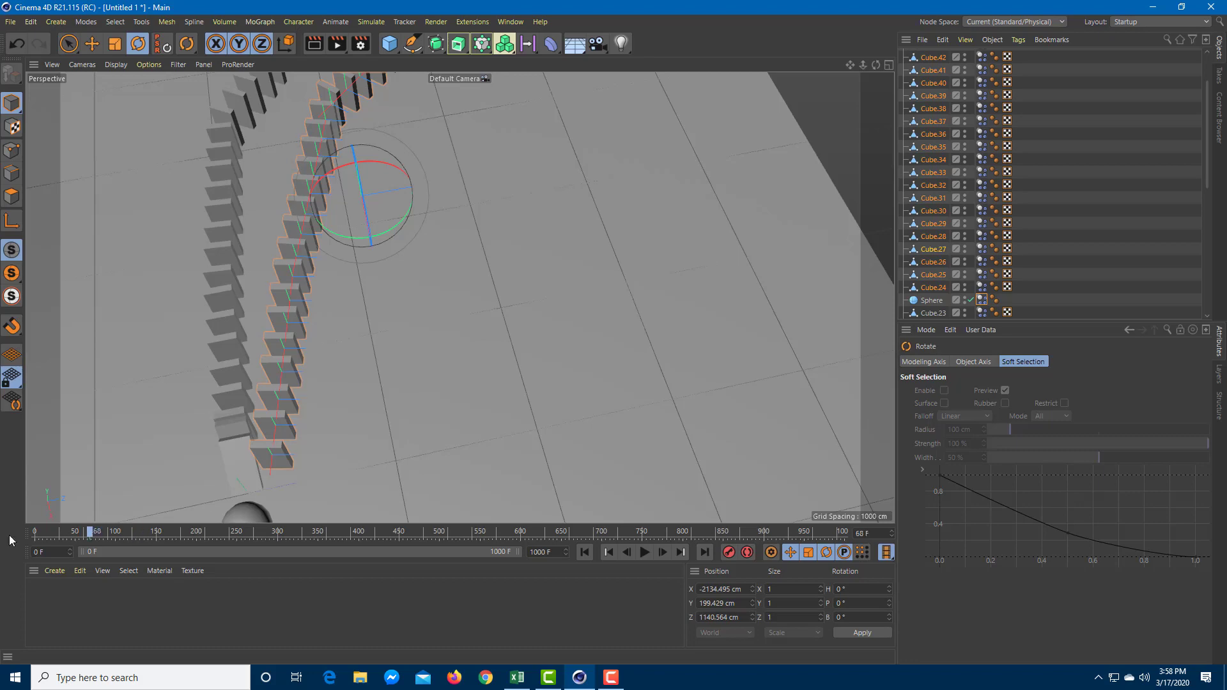
pyautogui.moveTo(62, 535); pyautogui.dragTo(1, 541)
# Rotate the first domino beside the sphere to a heading of about -22° so it faces both rows.
pyautogui.keyDown('alt'); pyautogui.moveTo(252, 521); pyautogui.dragTo(359, 456); pyautogui.keyUp('alt')
pyautogui.keyDown('alt'); pyautogui.moveTo(542, 295); pyautogui.dragTo(467, 342, button='middle'); pyautogui.keyUp('alt')
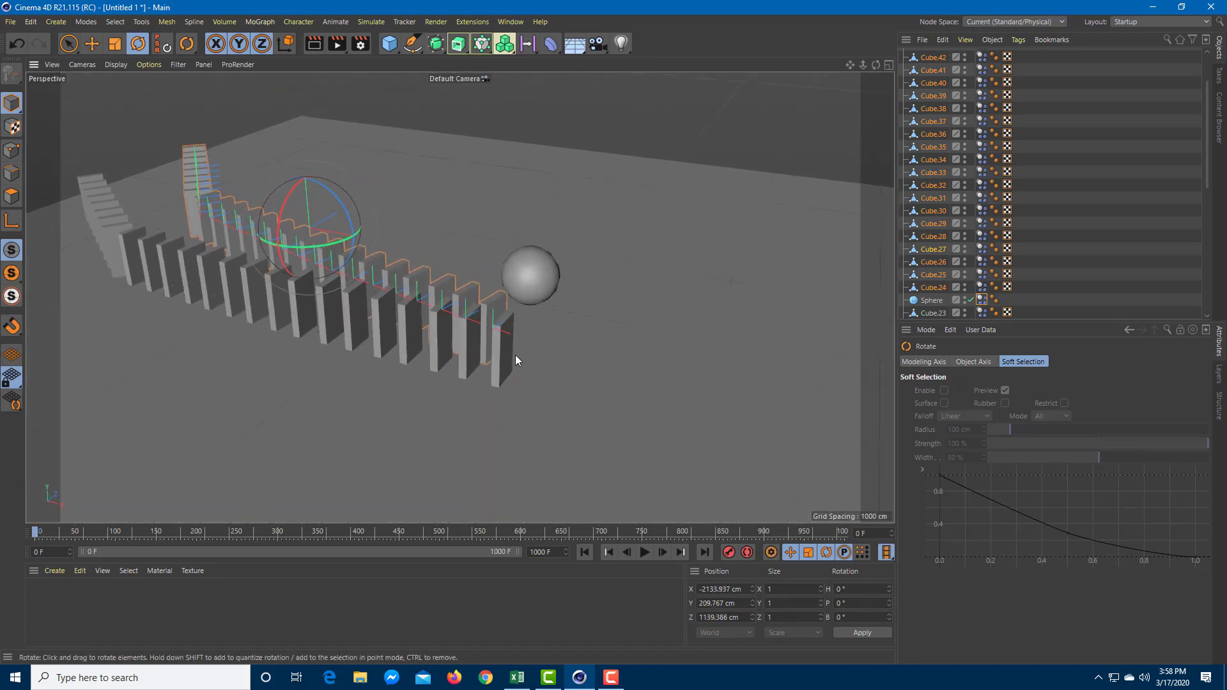
pyautogui.click(508, 355)
pyautogui.moveTo(516, 373); pyautogui.dragTo(493, 377)
pyautogui.hotkey('ctrl', 'z')
pyautogui.keyDown('alt'); pyautogui.moveTo(659, 404); pyautogui.dragTo(504, 469); pyautogui.keyUp('alt')
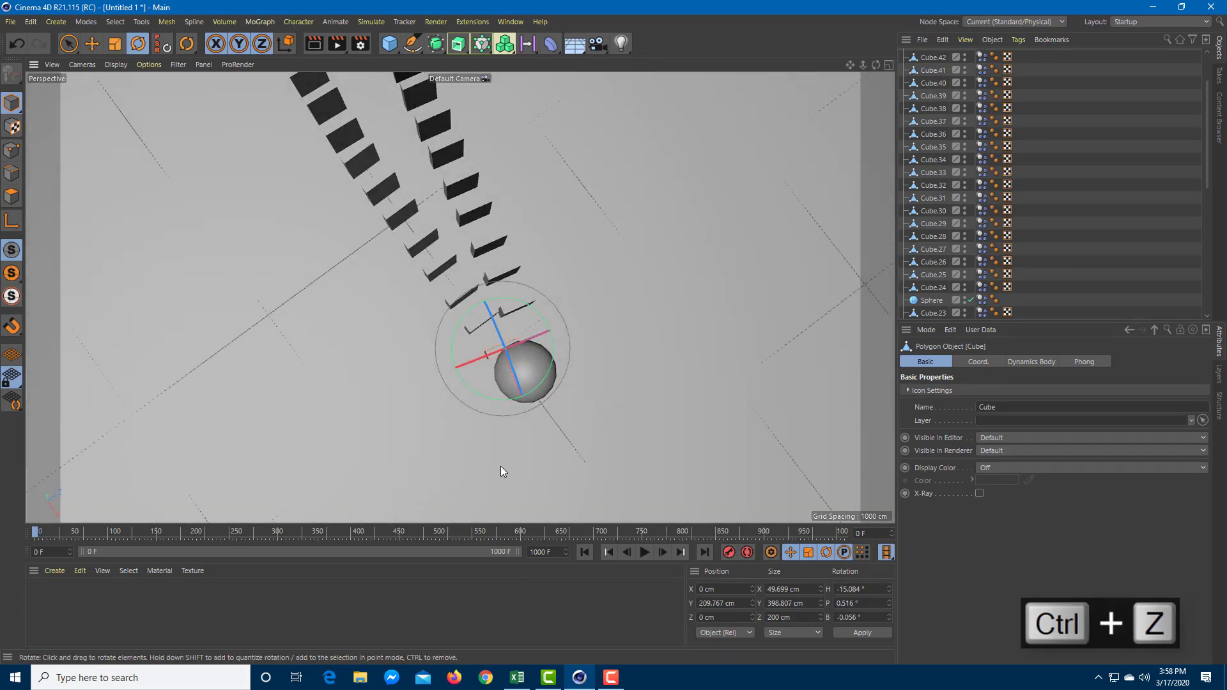
pyautogui.moveTo(490, 397); pyautogui.dragTo(483, 398)
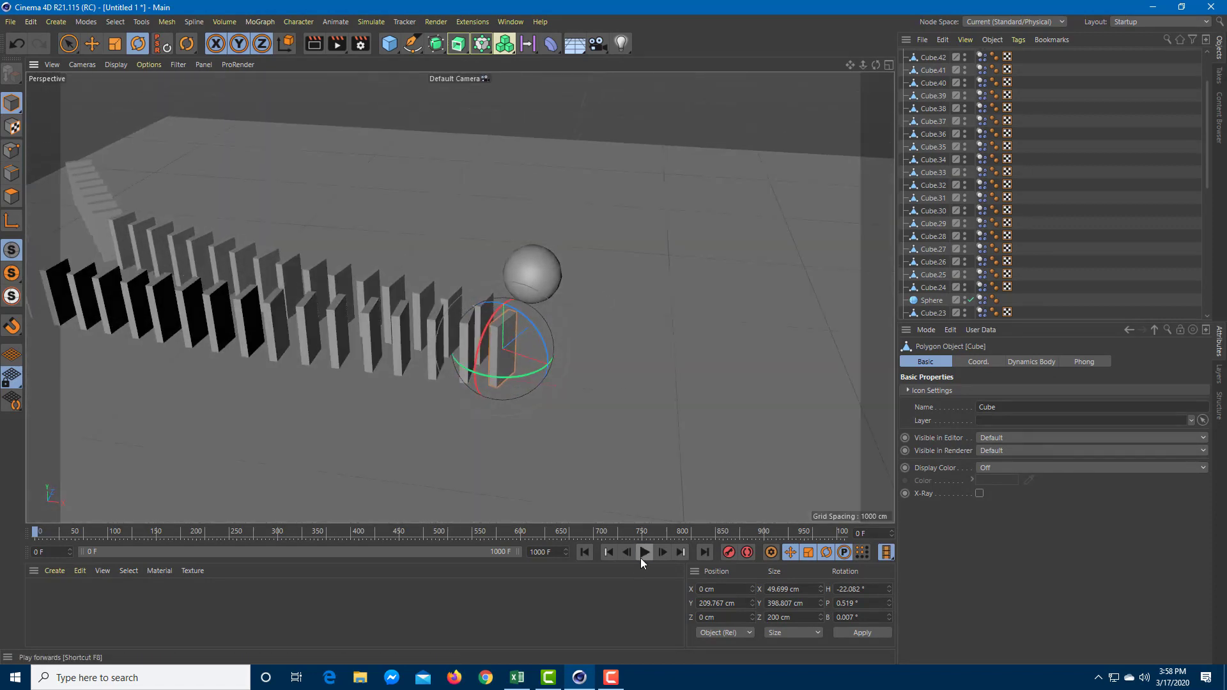
# Play the simulation and examine from several angles how both domino rows fall.
pyautogui.click(645, 553)
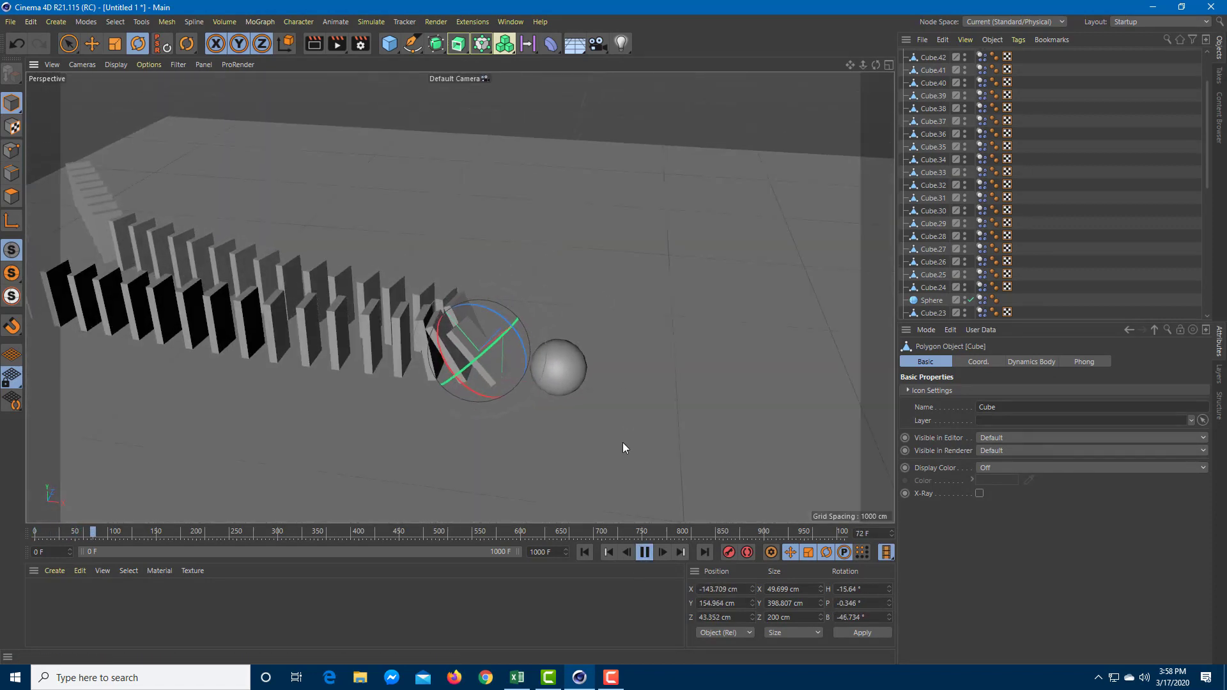
pyautogui.keyDown('alt'); pyautogui.moveTo(645, 386); pyautogui.dragTo(547, 294); pyautogui.keyUp('alt')
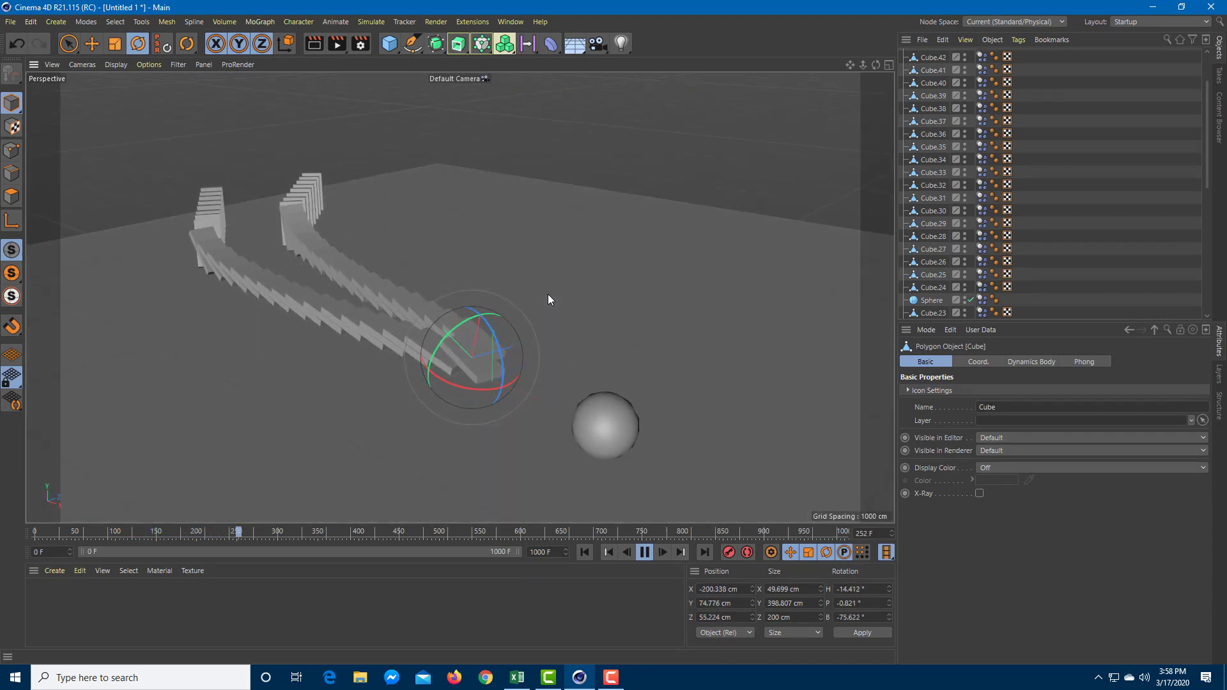
pyautogui.keyDown('alt'); pyautogui.moveTo(592, 271); pyautogui.dragTo(622, 267); pyautogui.keyUp('alt')
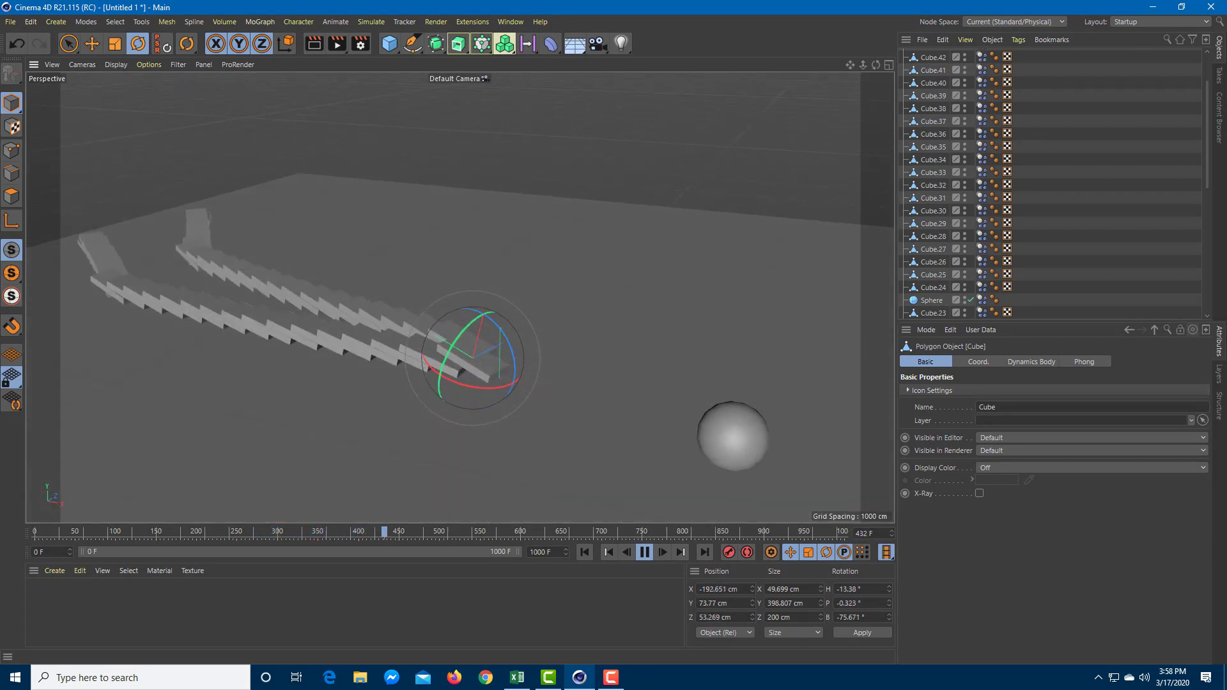